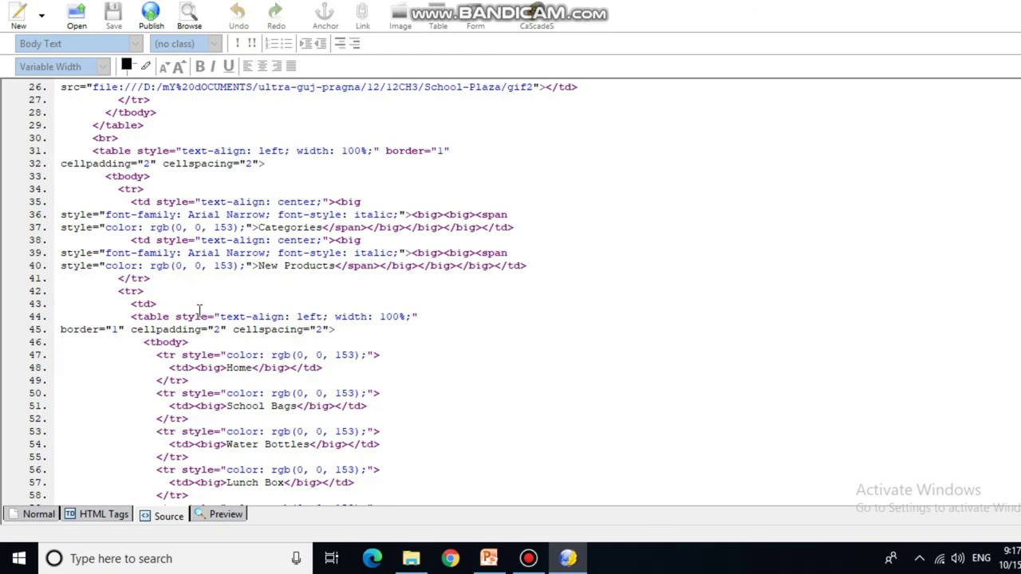
# - Examine the checkbox and quantity field code of the three bags in the HTML source, preview the page and return to Normal view
pyautogui.scroll(-4, 199, 310)
pyautogui.scroll(-3, 199, 310)
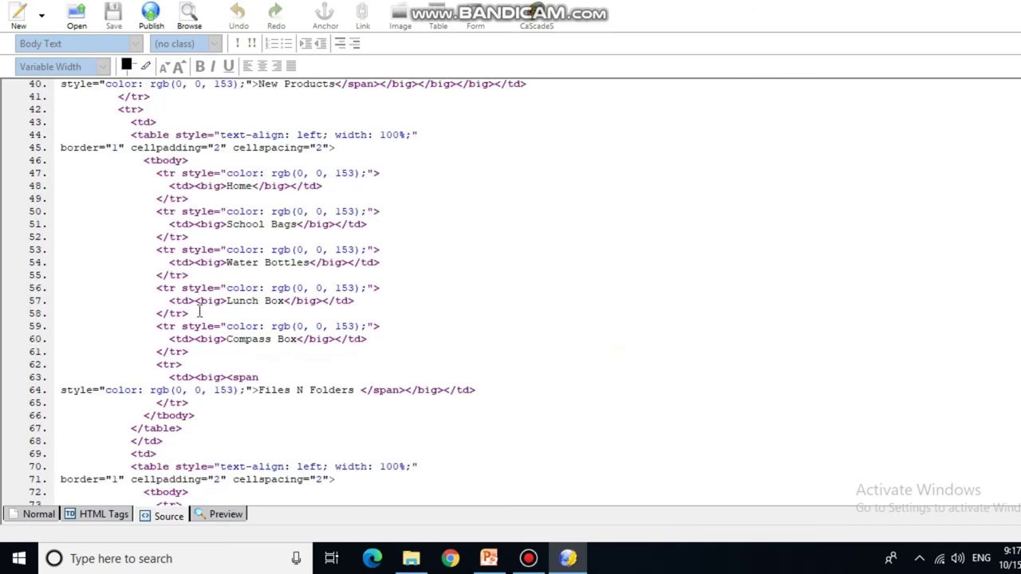
pyautogui.scroll(-13, 199, 311)
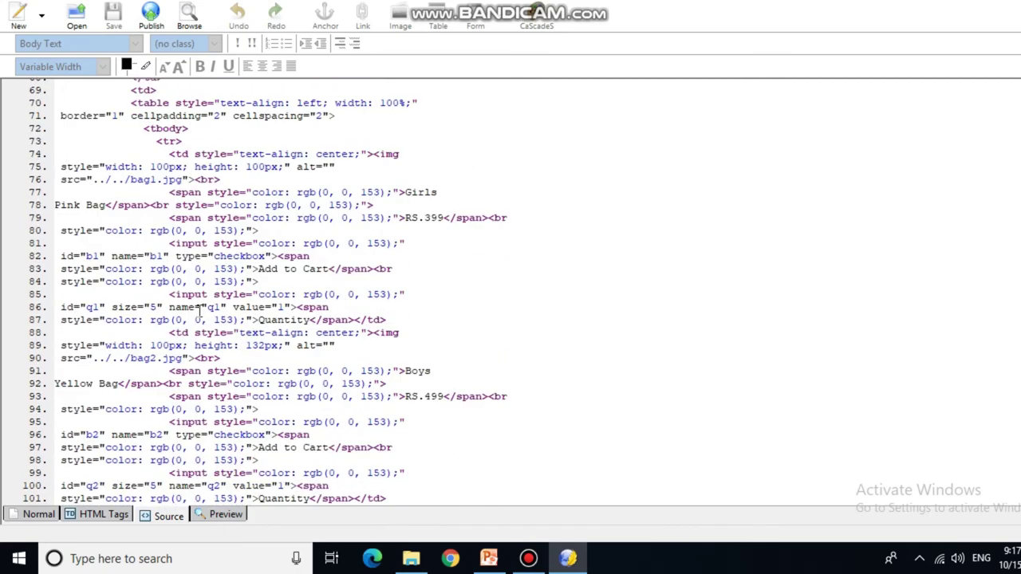
pyautogui.scroll(-4, 199, 311)
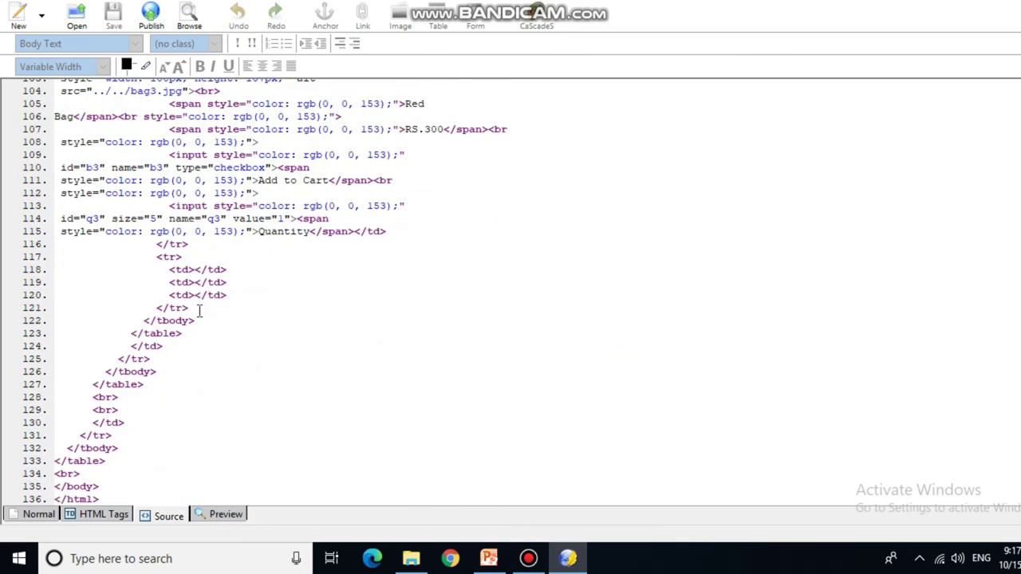
pyautogui.scroll(1, 199, 310)
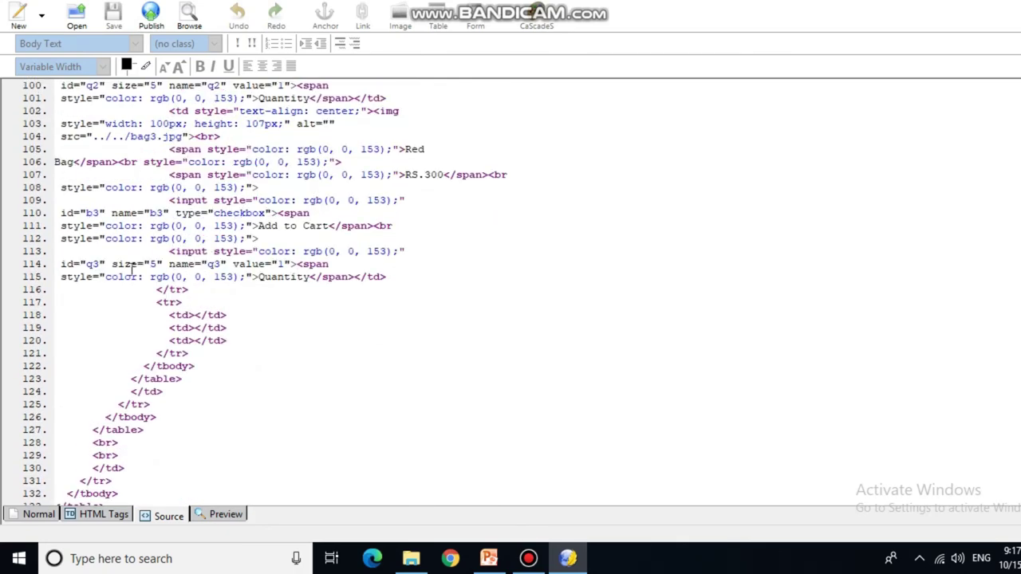
pyautogui.scroll(1, 134, 168)
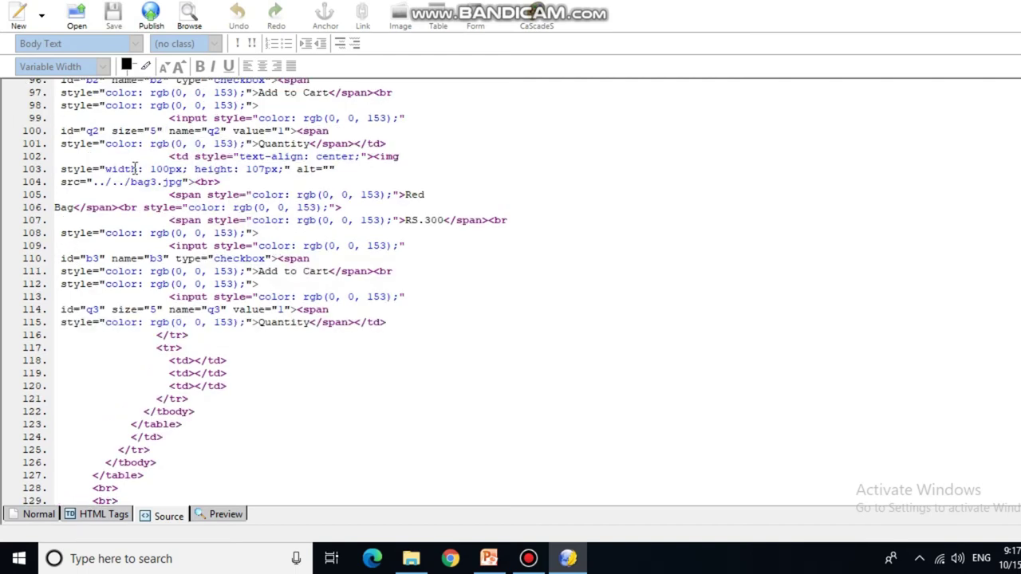
pyautogui.moveTo(62, 131); pyautogui.dragTo(325, 146)
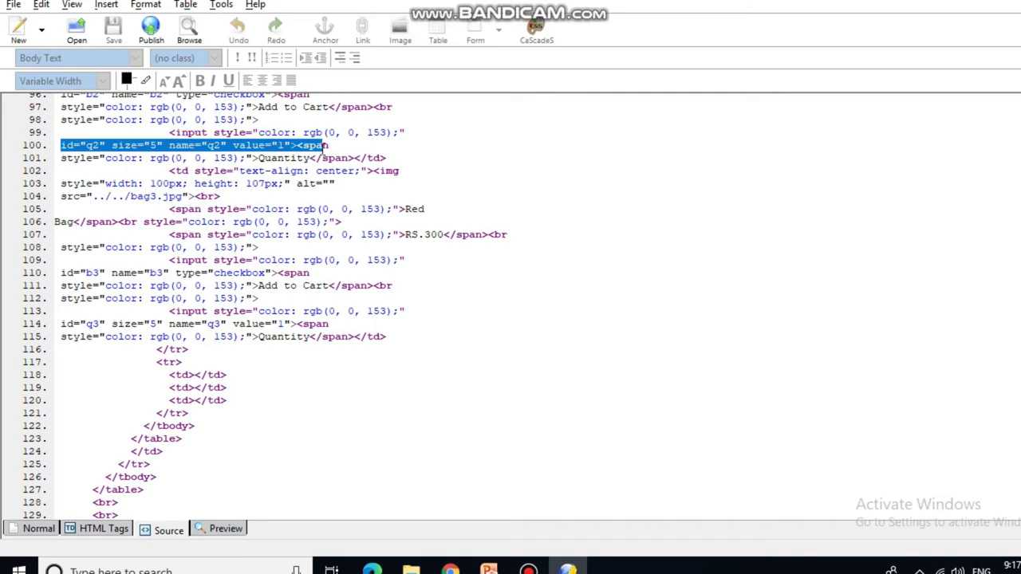
pyautogui.scroll(1, 324, 186)
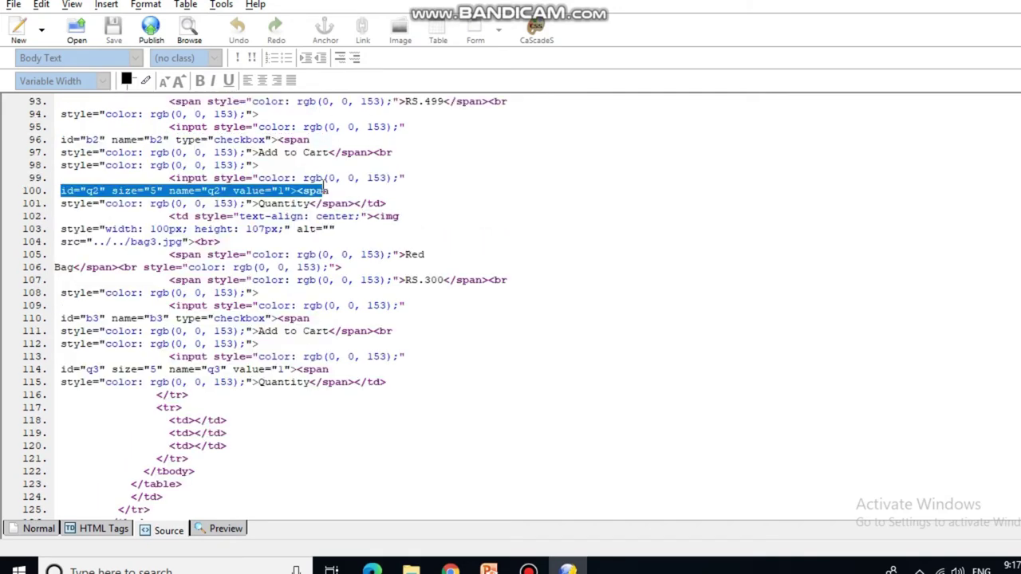
pyautogui.moveTo(56, 140); pyautogui.dragTo(313, 158)
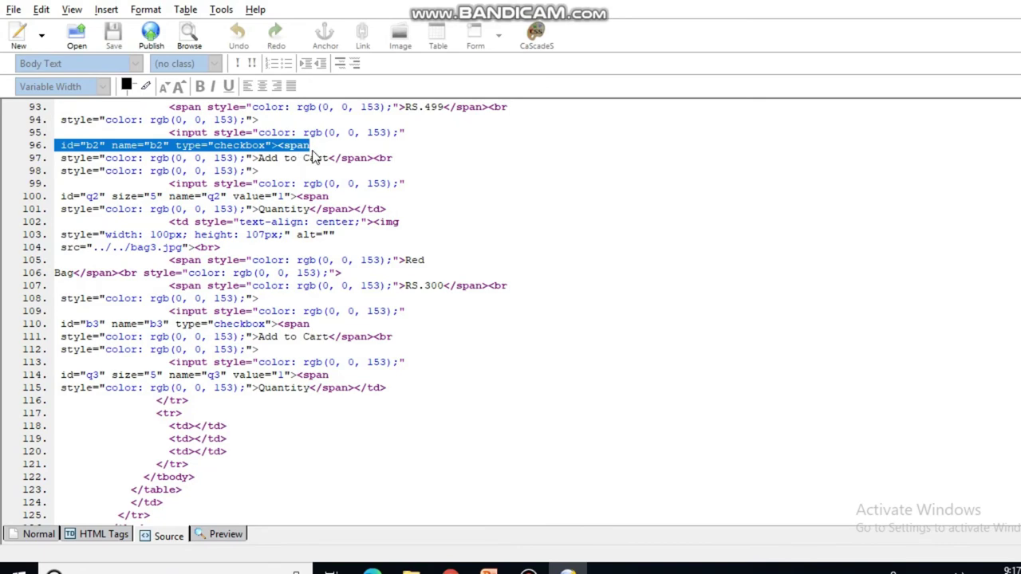
pyautogui.scroll(2, 315, 164)
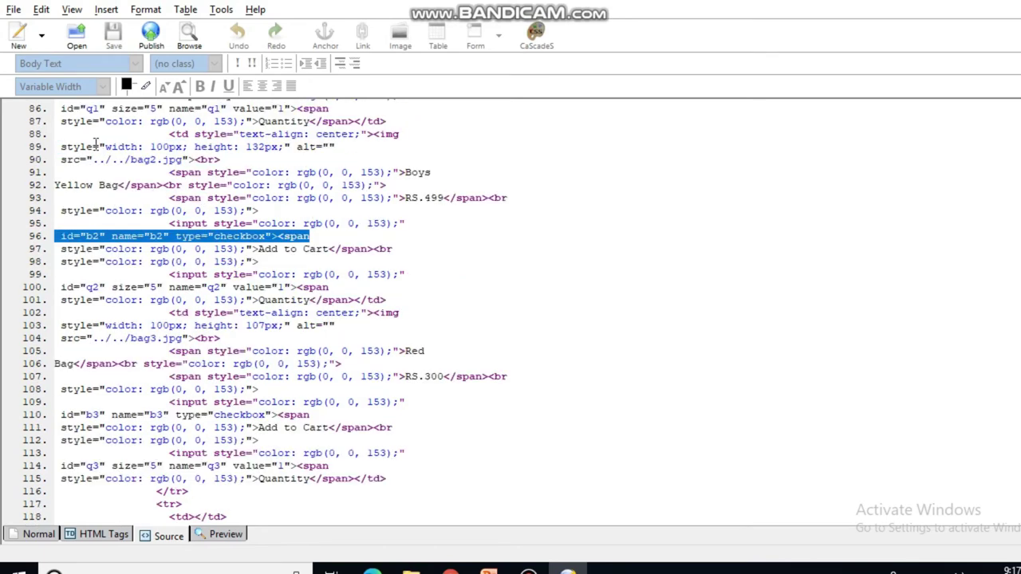
pyautogui.scroll(1, 82, 144)
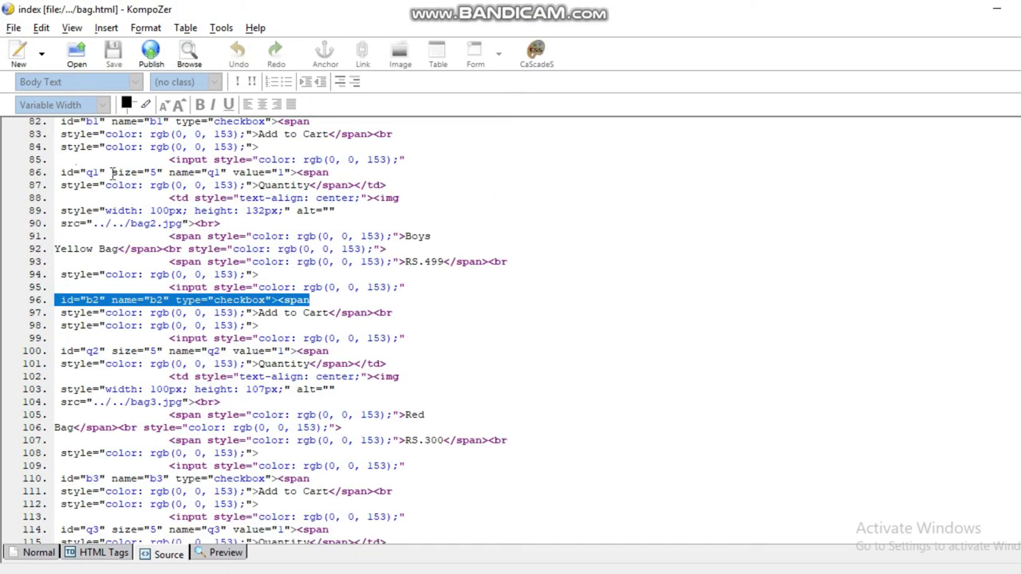
pyautogui.scroll(1, 112, 172)
pyautogui.moveTo(61, 167); pyautogui.dragTo(359, 171)
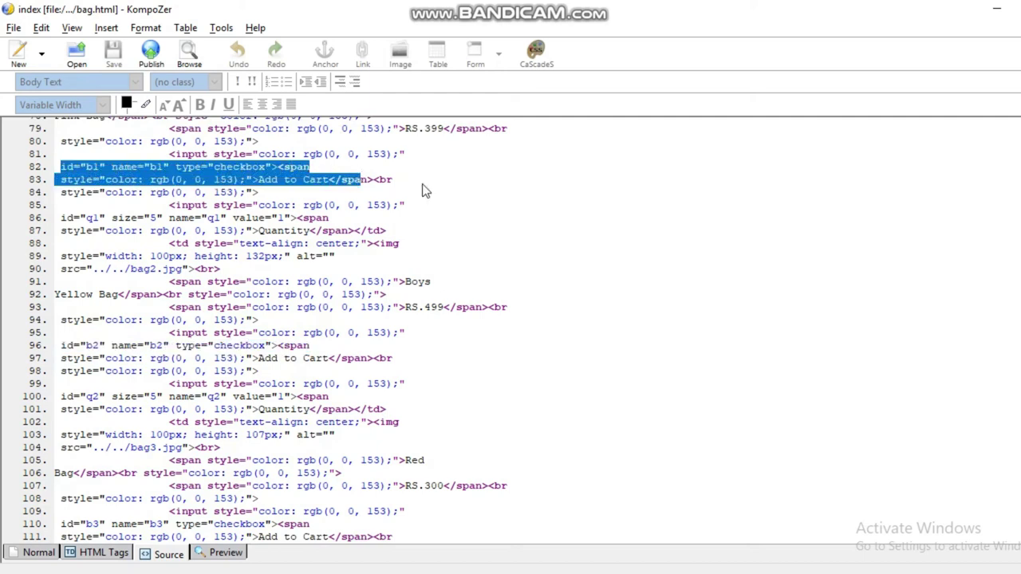
pyautogui.click(597, 209)
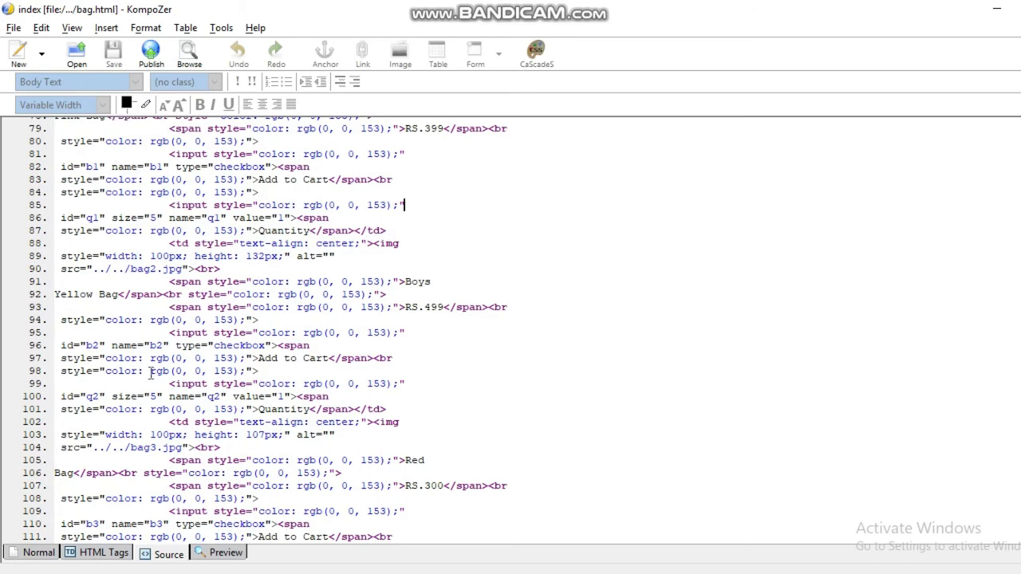
pyautogui.click(206, 514)
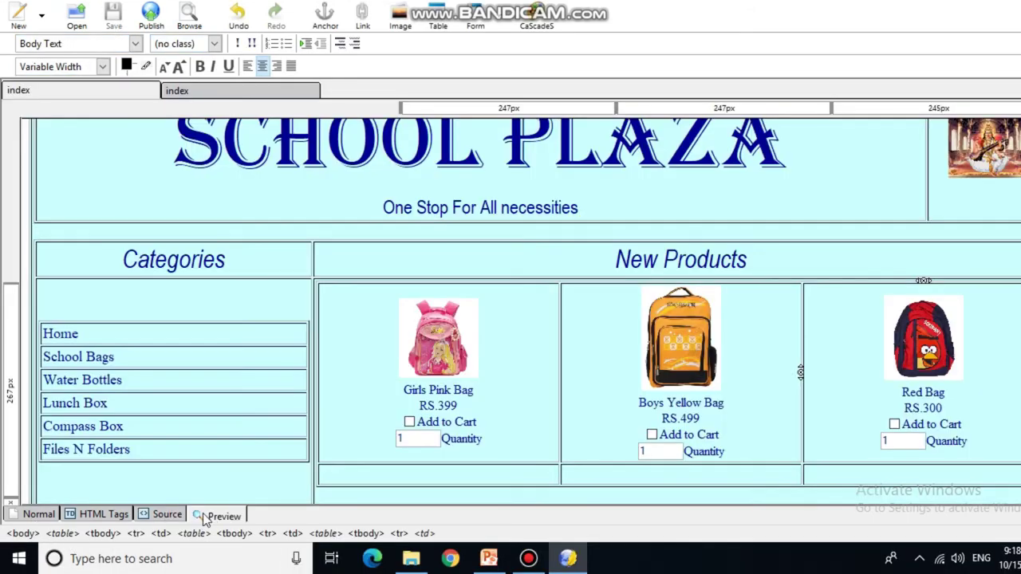
pyautogui.click(41, 517)
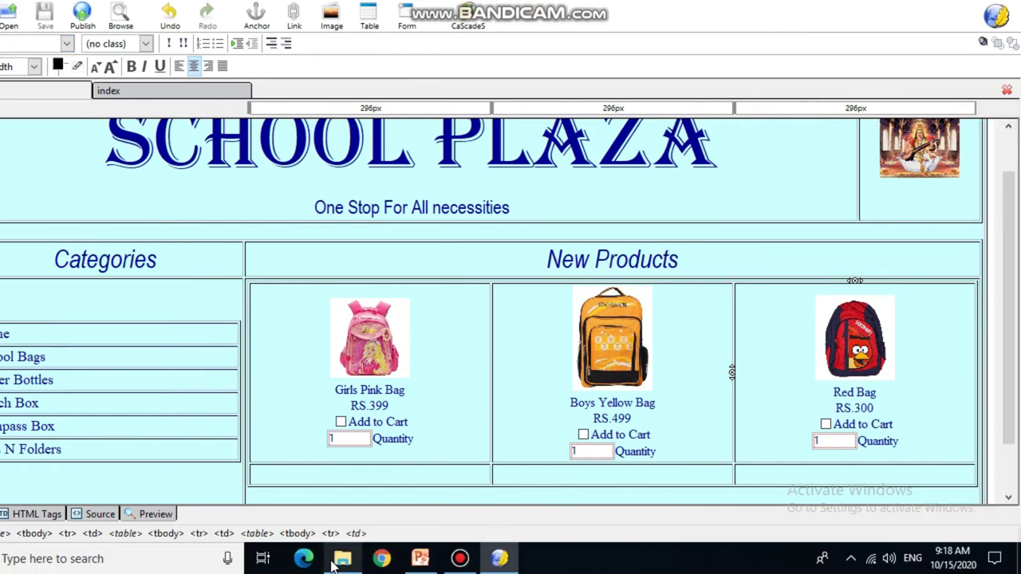
# - Switch to File Explorer and open the index and bag pages from New folder in the browser
pyautogui.click(343, 559)
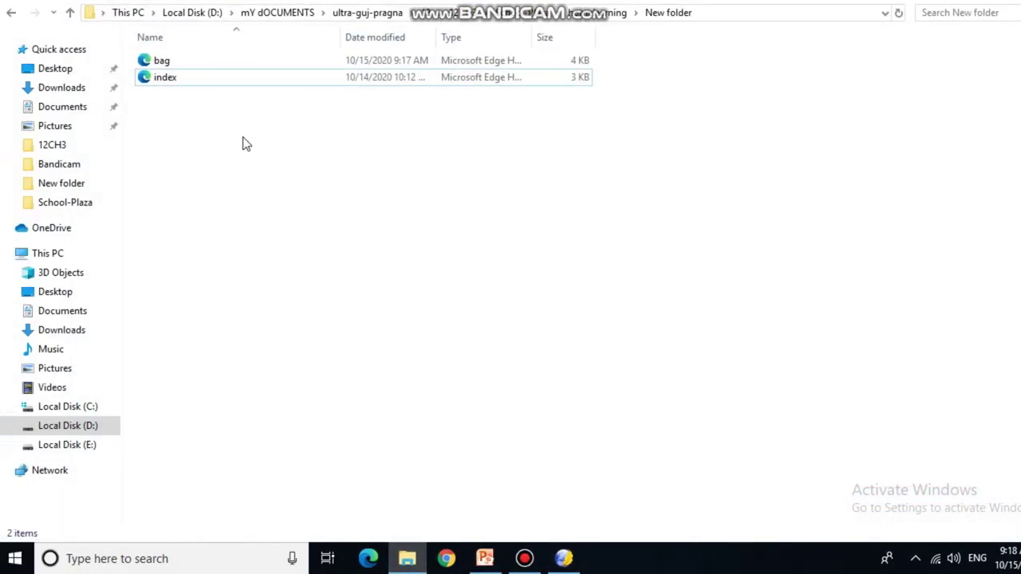
pyautogui.click(212, 75)
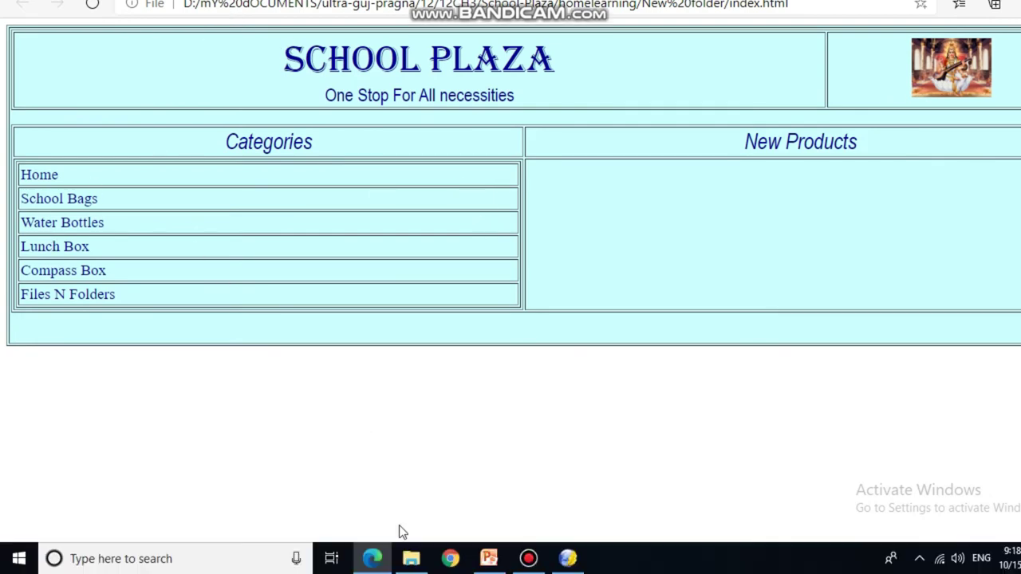
pyautogui.click(411, 558)
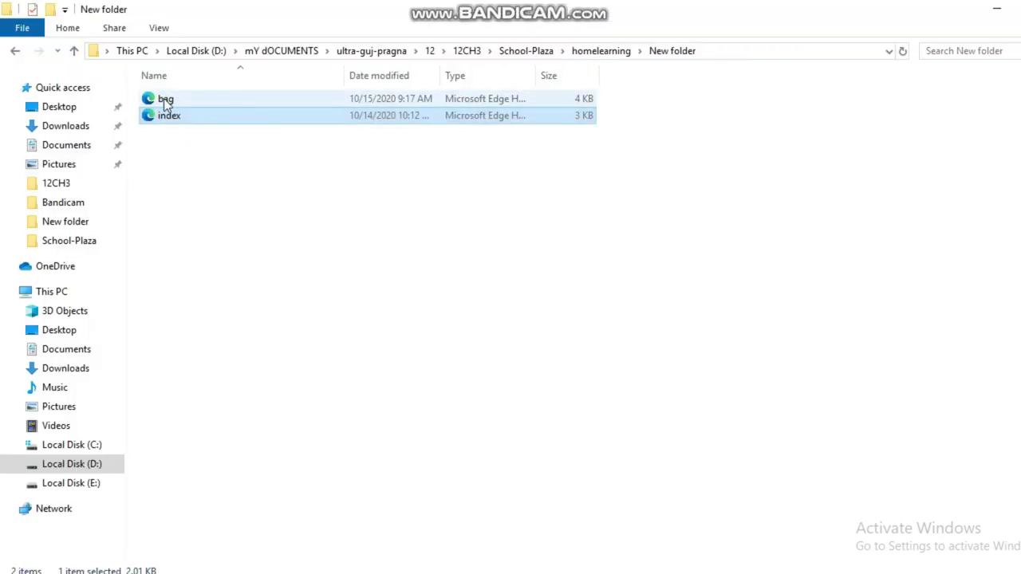
pyautogui.doubleClick(166, 102)
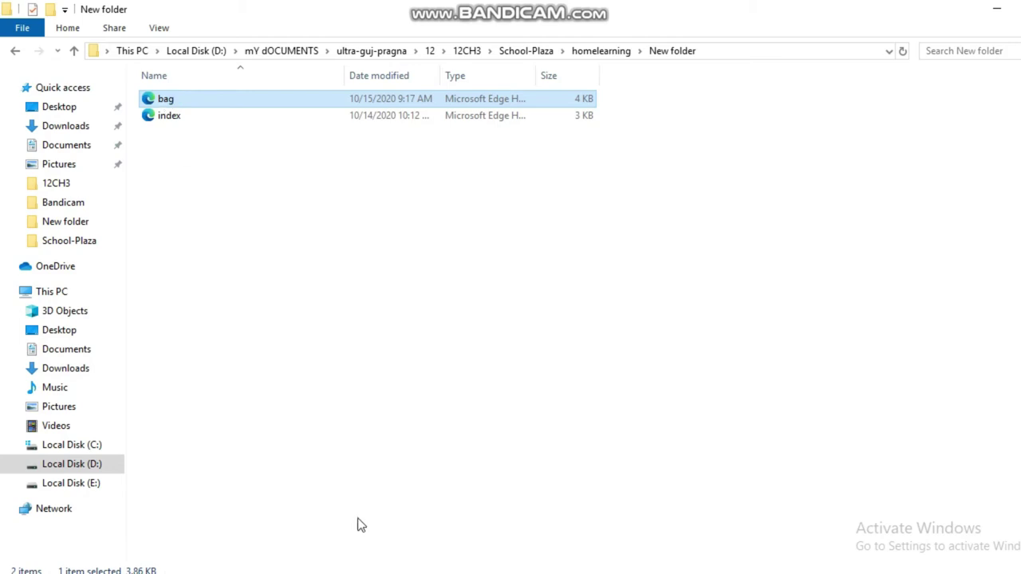
pyautogui.click(378, 558)
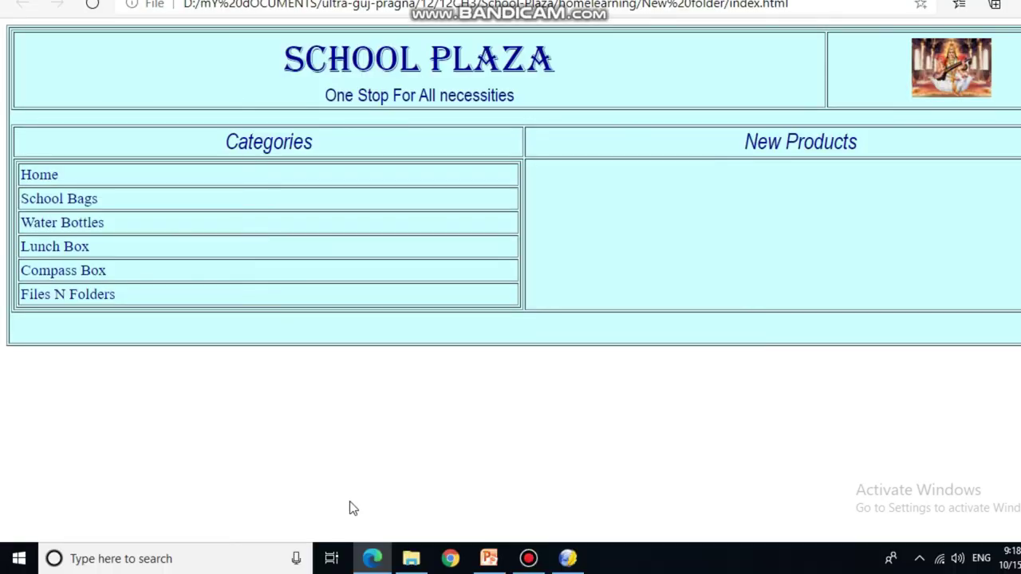
pyautogui.click(413, 561)
pyautogui.doubleClick(168, 100)
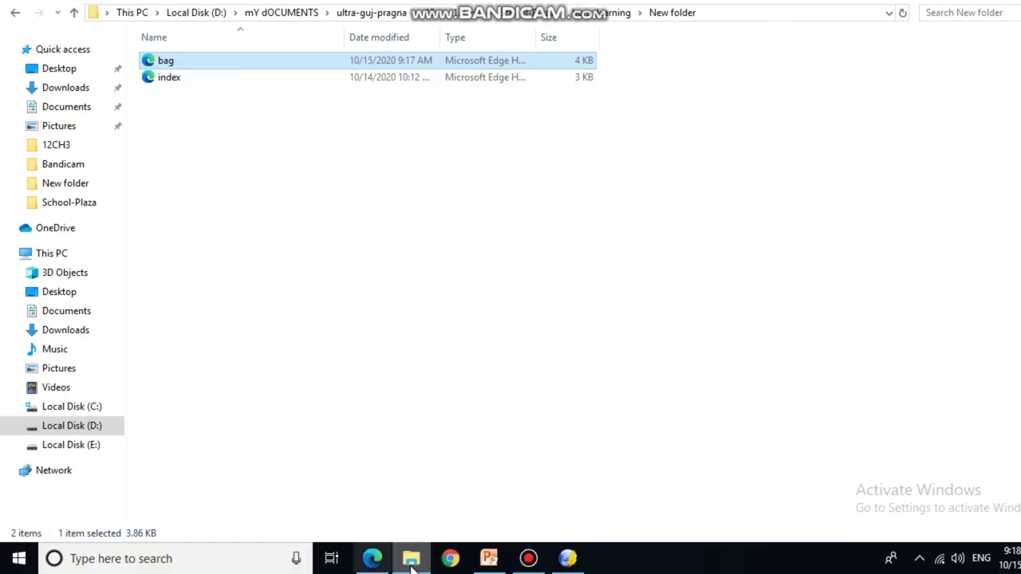
pyautogui.click(371, 558)
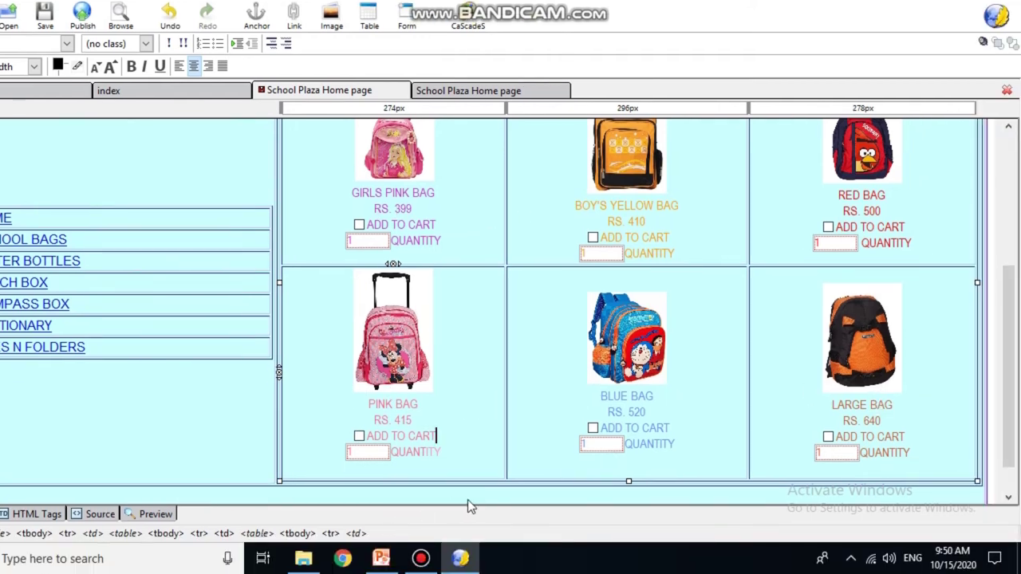
# - Centre-align the empty row below the product table on the bags.html page
pyautogui.click(468, 499)
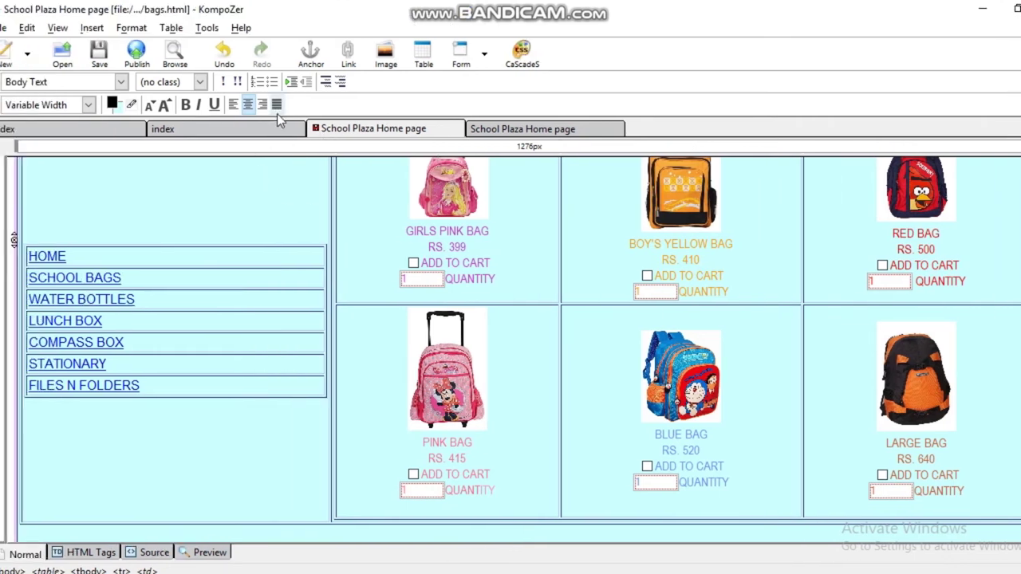
pyautogui.click(233, 105)
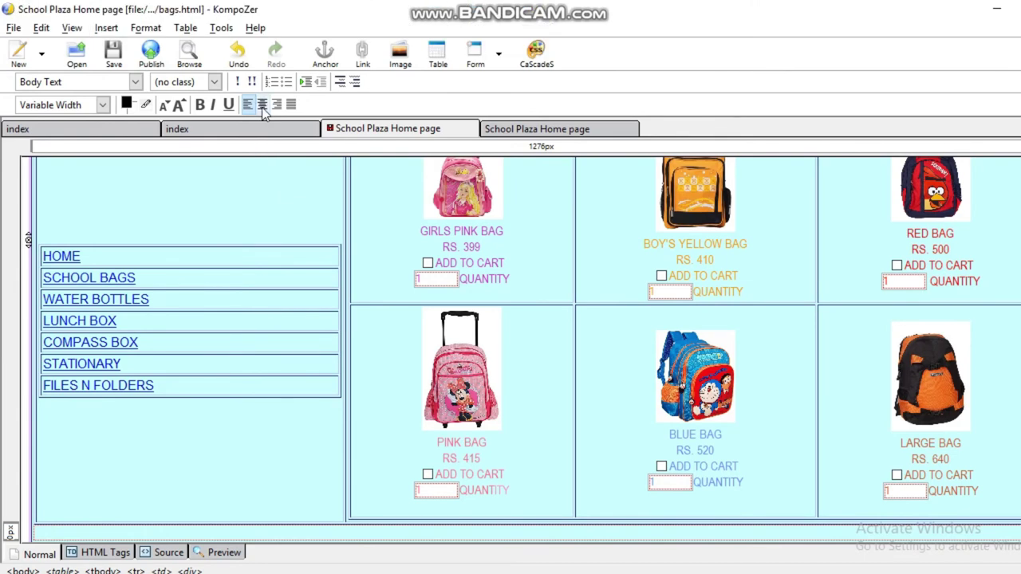
pyautogui.click(261, 66)
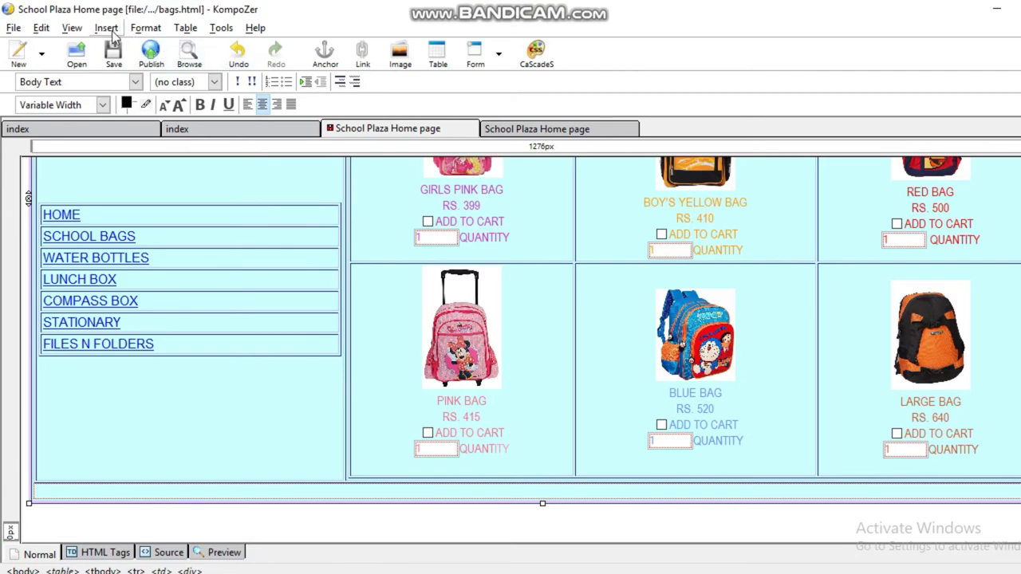
# - Start a new form field in the row below the products and set its field type to Button
pyautogui.click(111, 31)
pyautogui.moveTo(134, 77)
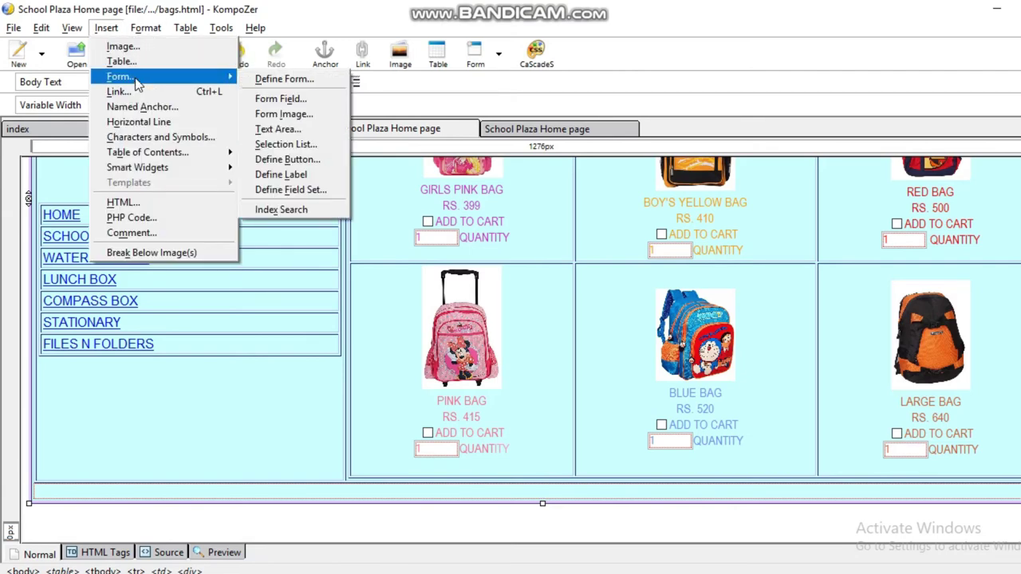
pyautogui.click(287, 99)
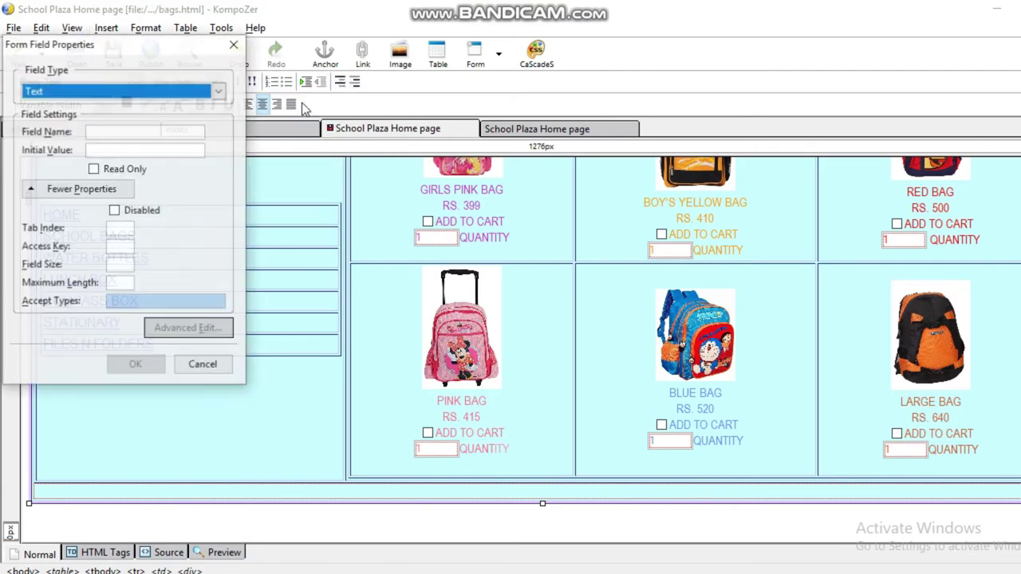
pyautogui.click(219, 90)
pyautogui.click(63, 244)
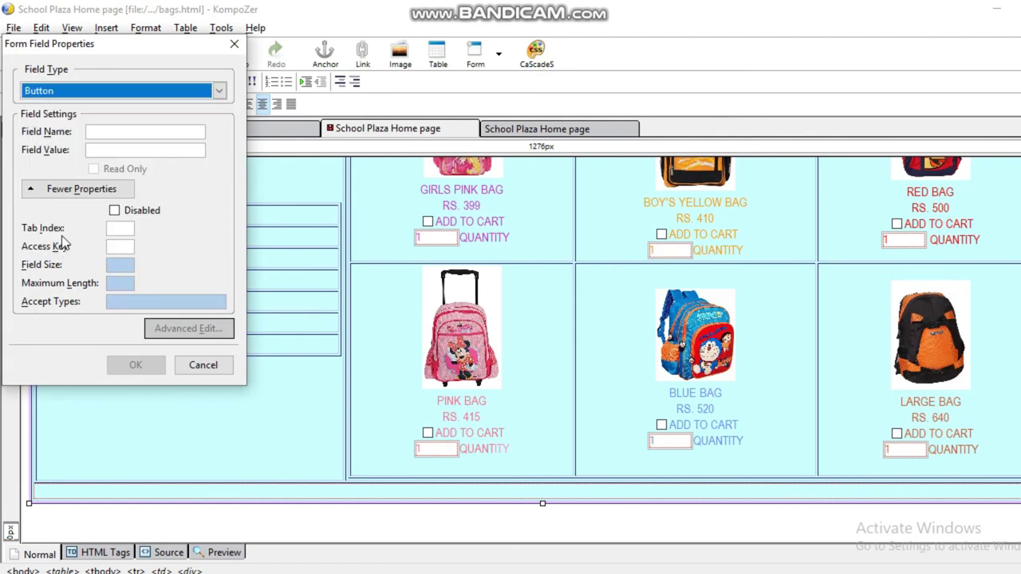
# - Set both the button's field name and its field value to Purchase
pyautogui.click(106, 134)
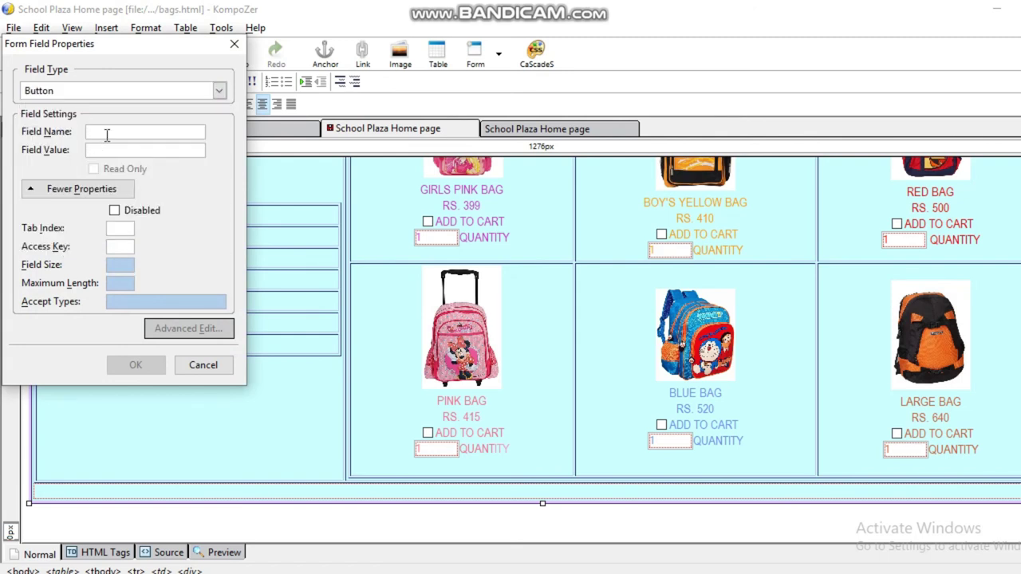
pyautogui.write('Pu')
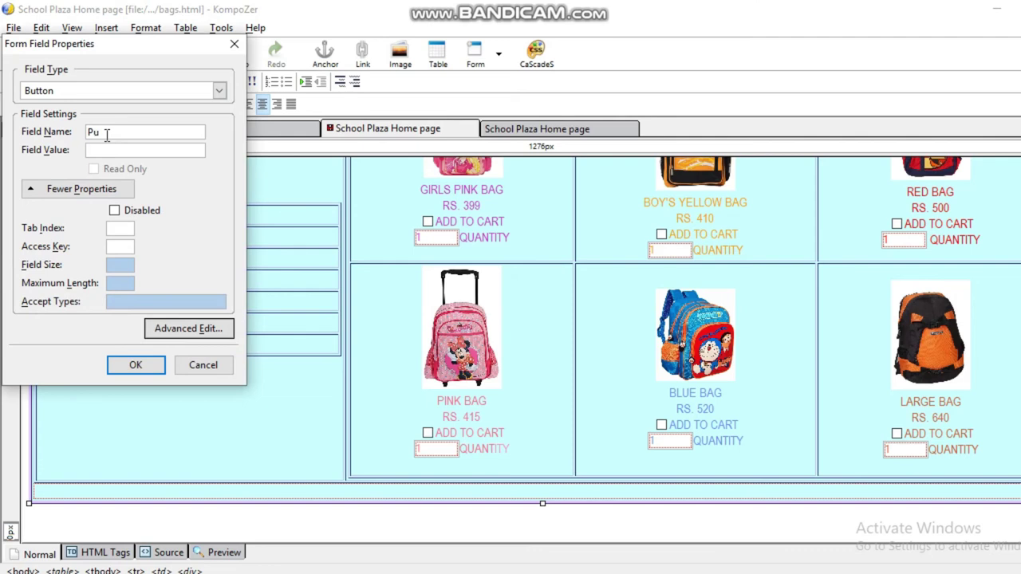
pyautogui.write('rchase')
pyautogui.click(146, 150)
pyautogui.write('Purchase')
# - Add an onclick JavaScript event with the value oncart() to the Purchase button's advanced properties
pyautogui.click(197, 335)
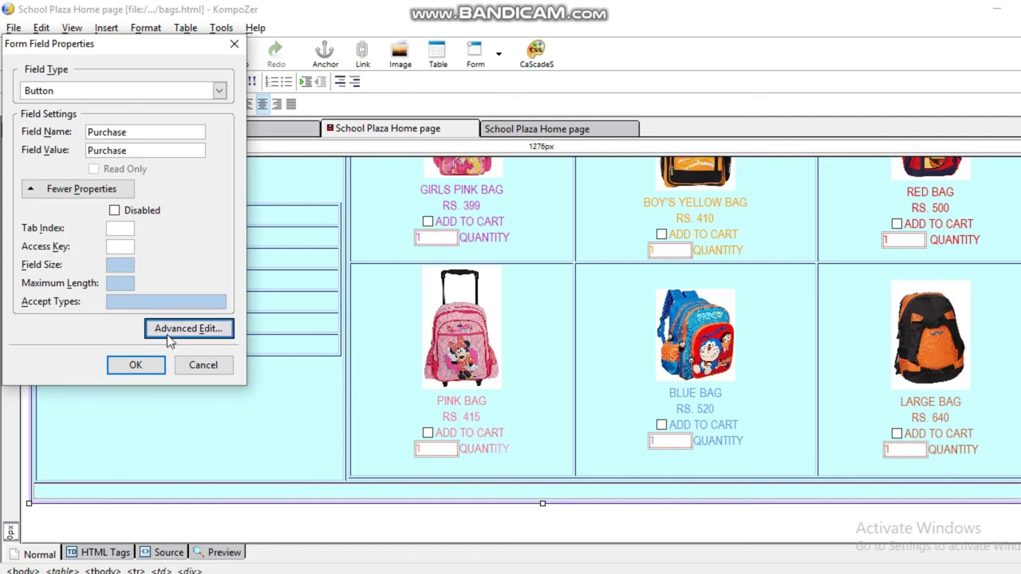
pyautogui.click(191, 114)
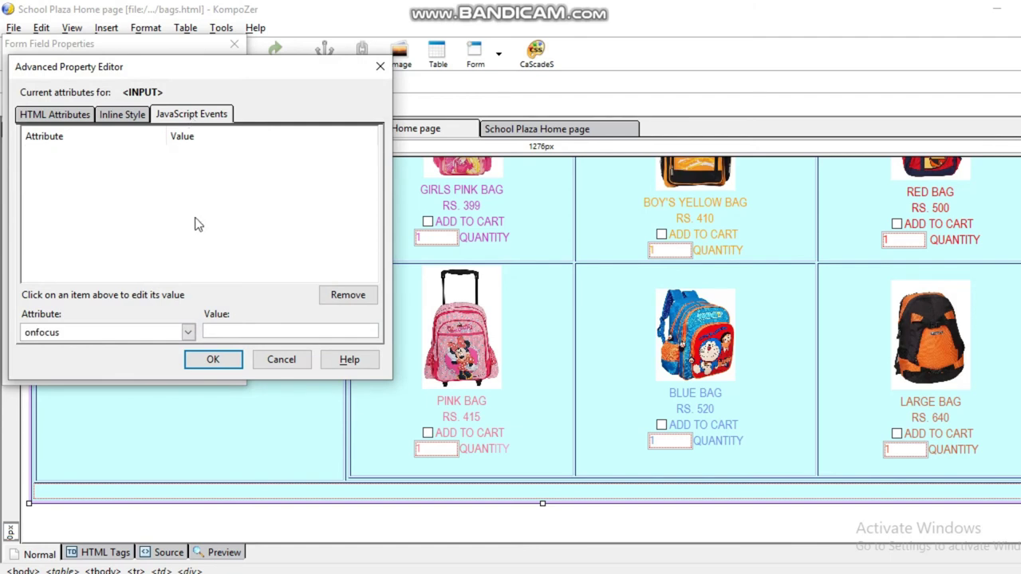
pyautogui.click(188, 333)
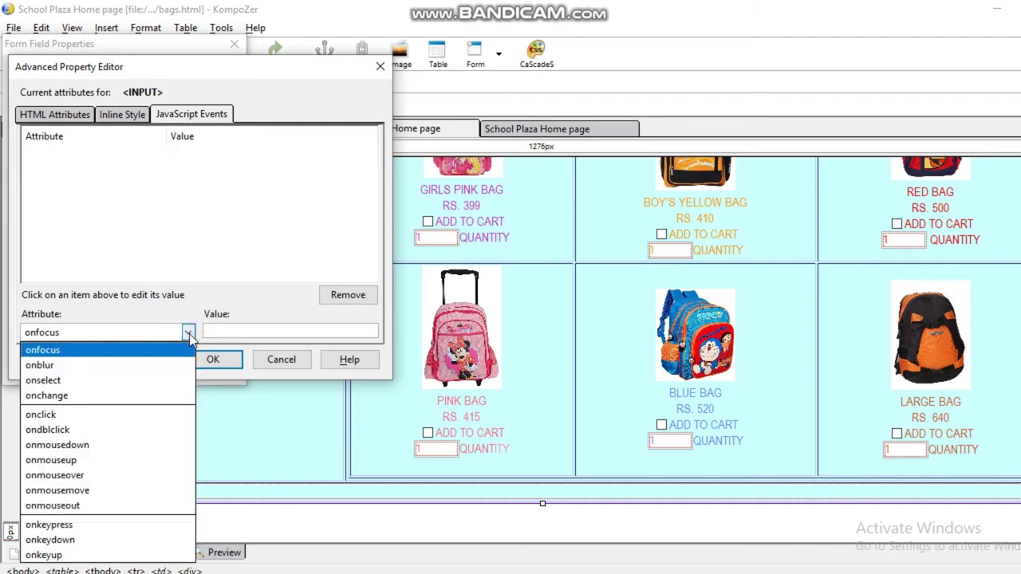
pyautogui.click(68, 415)
pyautogui.click(235, 331)
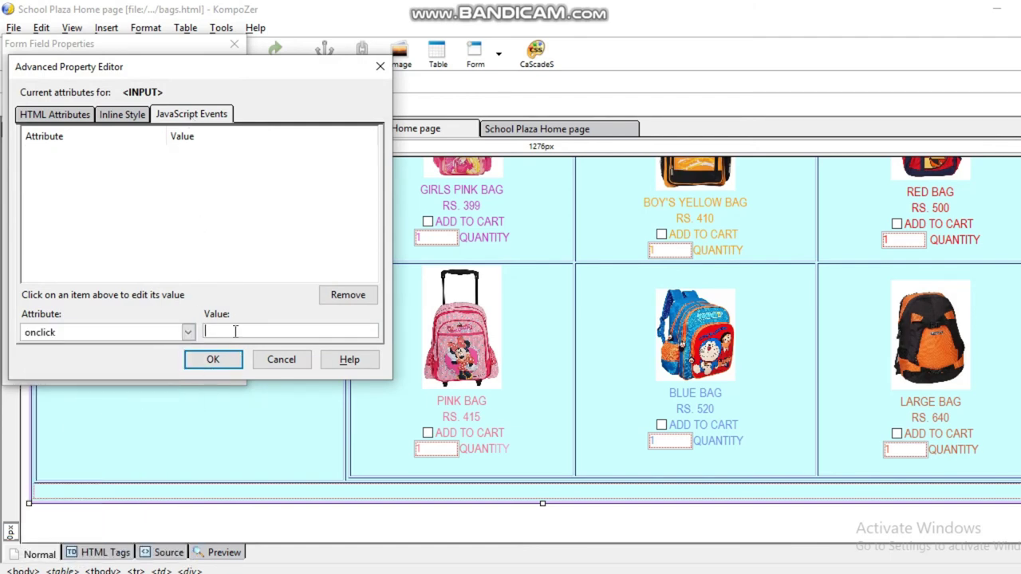
pyautogui.write('oncart')
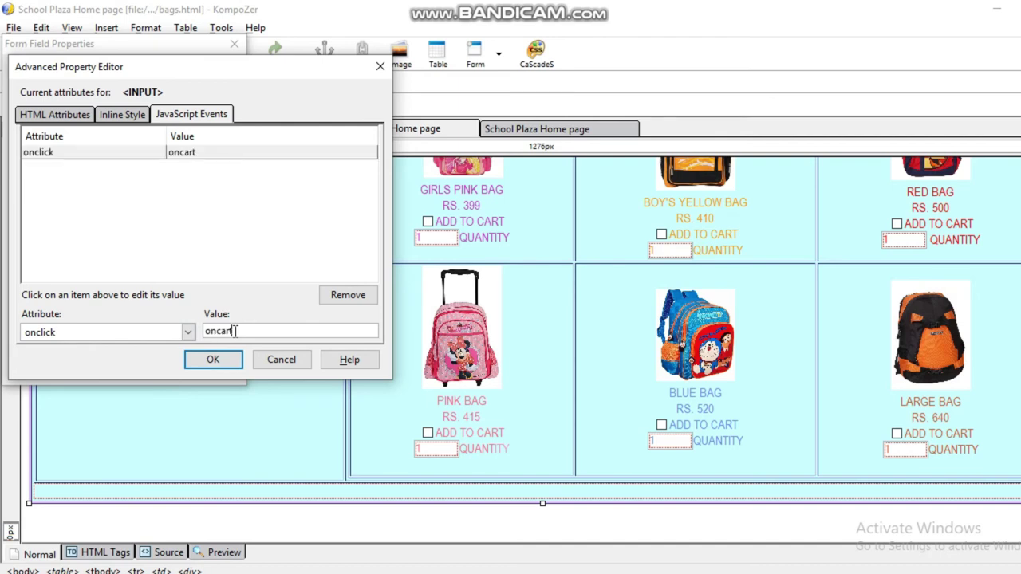
pyautogui.write('()')
pyautogui.press('BackSpace')
pyautogui.click(219, 360)
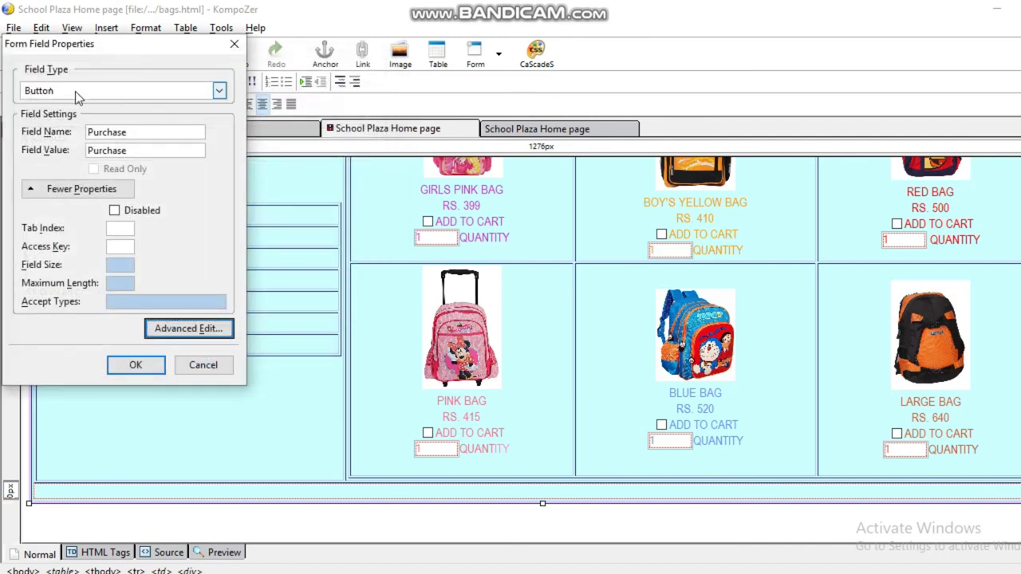
# - Insert the configured Purchase button in the row below the products and save the bags page
pyautogui.click(134, 366)
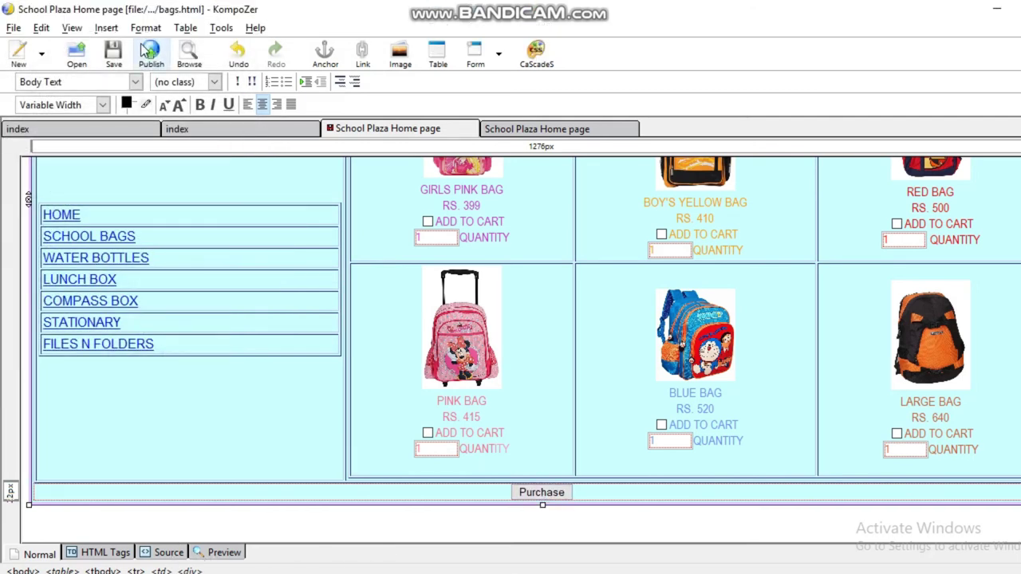
pyautogui.click(114, 18)
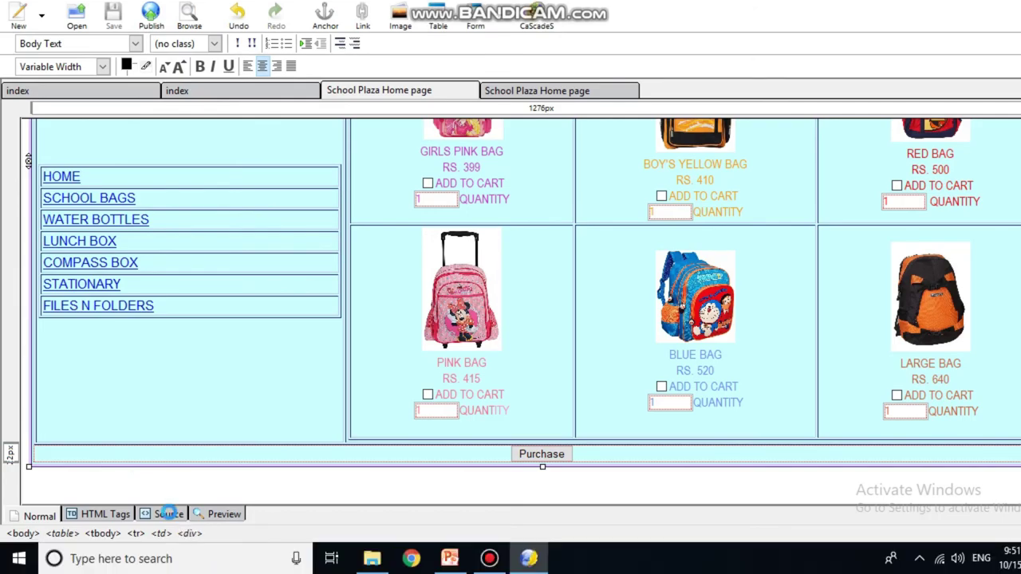
# - In the bags page's source code, insert a blank line above the script tag that opens the oncart() function
pyautogui.click(168, 552)
pyautogui.scroll(9, 337, 302)
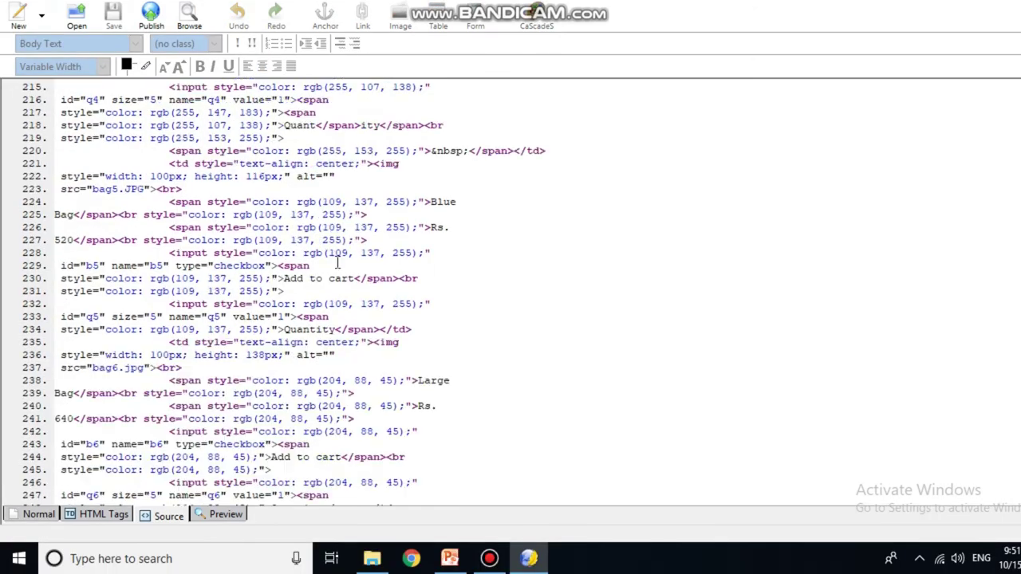
pyautogui.scroll(20, 337, 263)
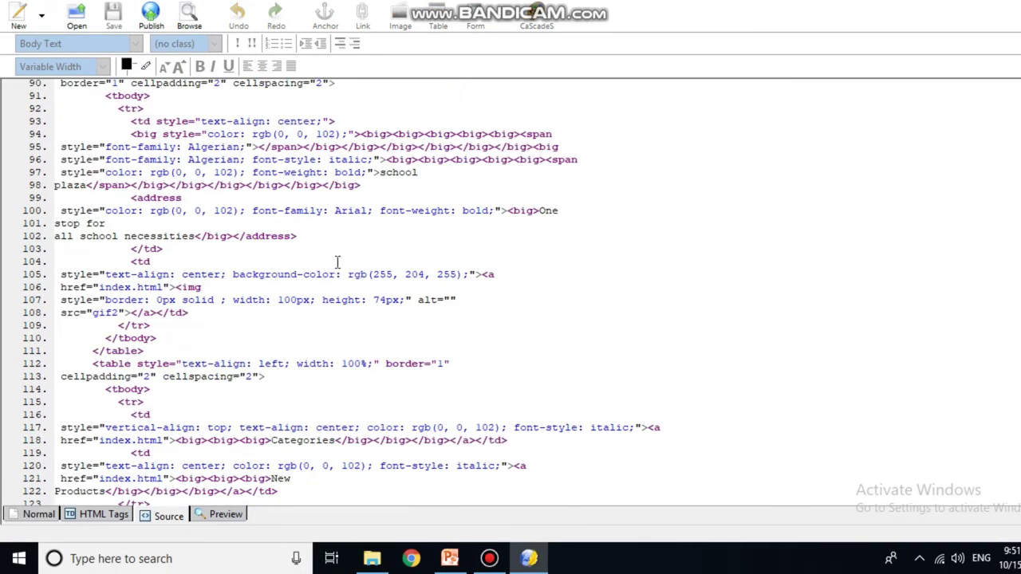
pyautogui.scroll(19, 337, 263)
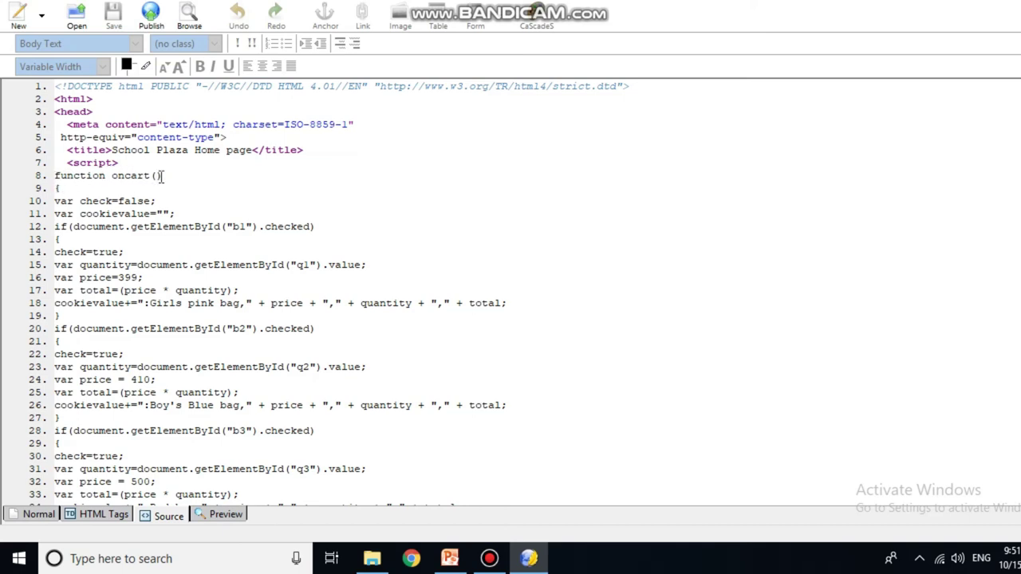
pyautogui.moveTo(162, 175); pyautogui.dragTo(58, 172)
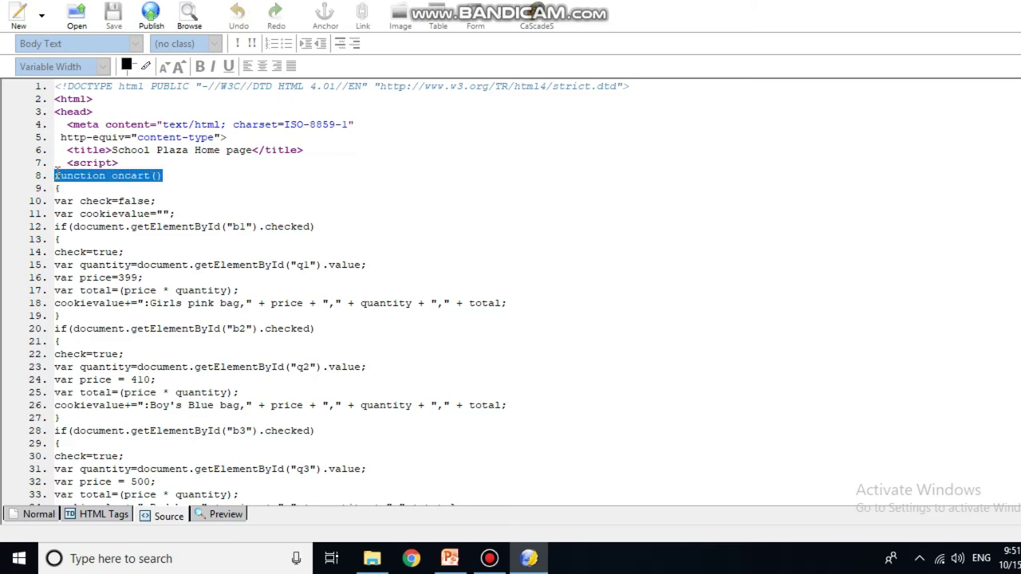
pyautogui.click(173, 177)
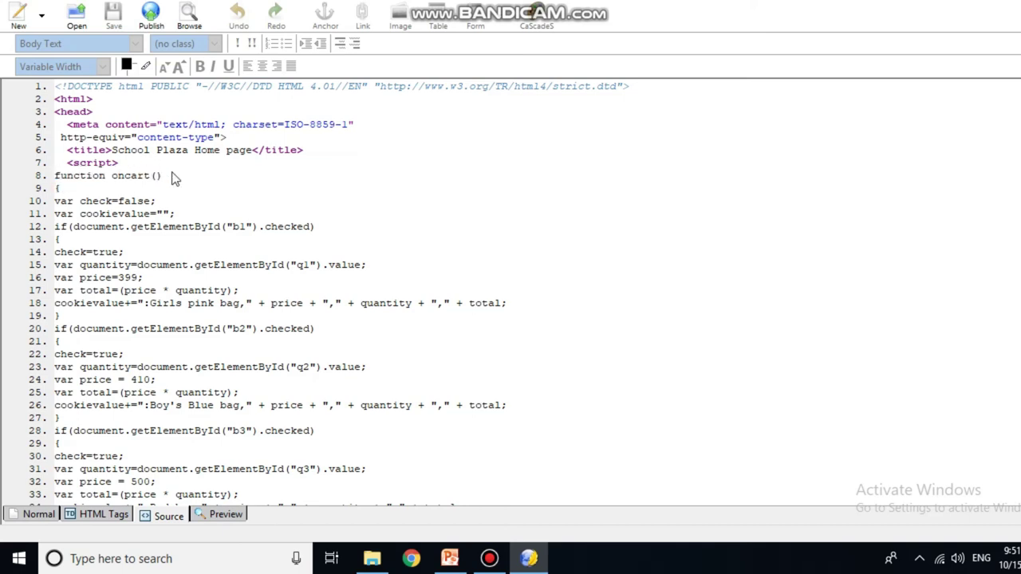
pyautogui.click(70, 162)
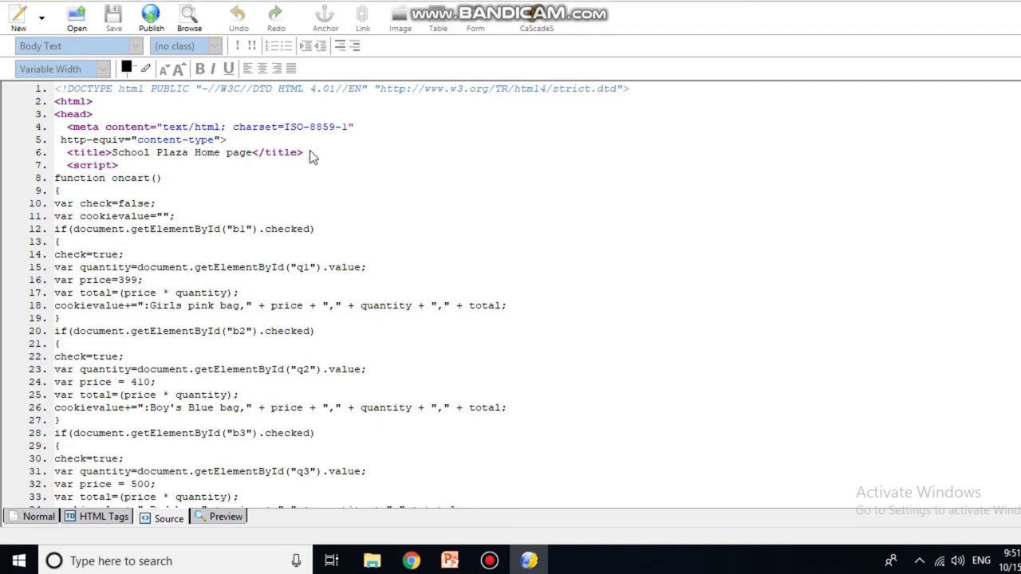
pyautogui.press('Return')
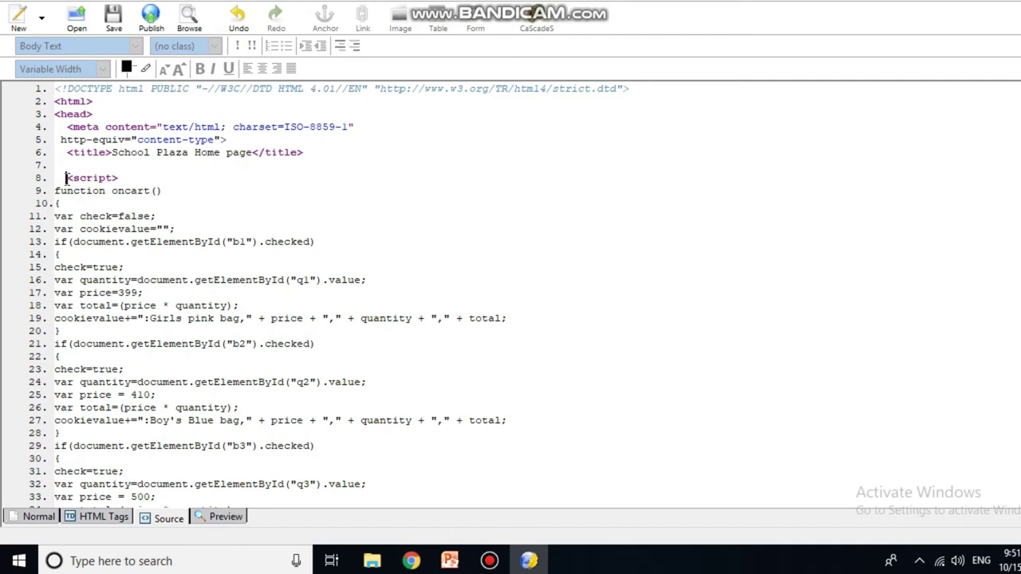
# - Look through the oncart() script in the page source, from its opening script tag down to the item-selection check
pyautogui.moveTo(67, 177); pyautogui.dragTo(335, 483)
pyautogui.click(510, 469)
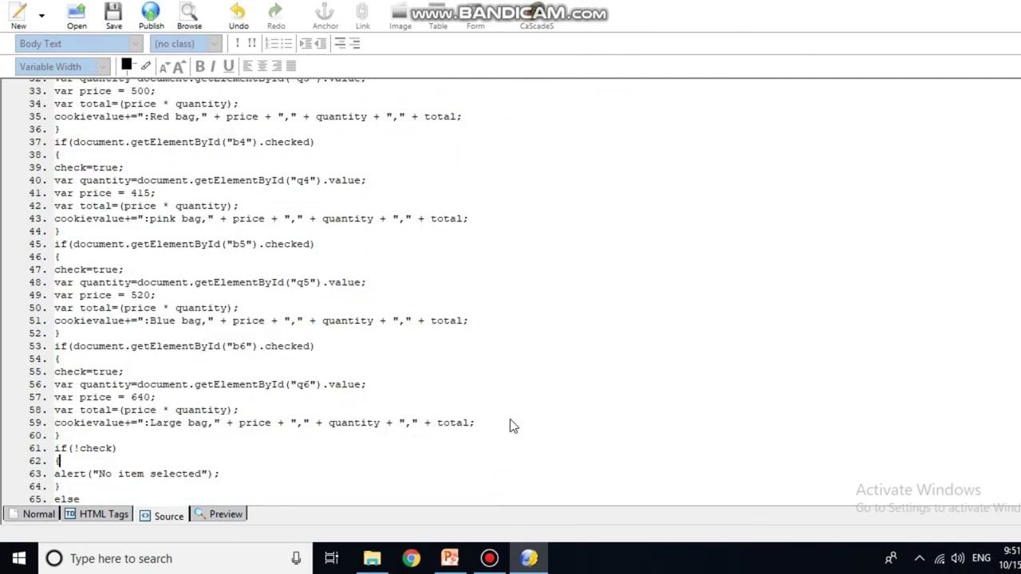
pyautogui.scroll(8, 513, 423)
pyautogui.scroll(2, 513, 423)
pyautogui.scroll(-1, 513, 422)
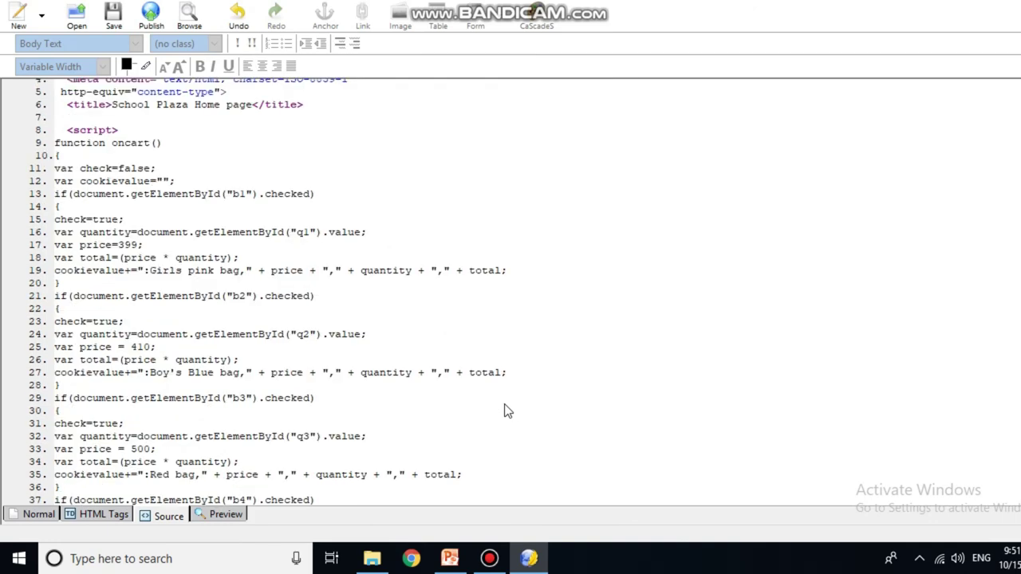
pyautogui.scroll(-3, 513, 423)
pyautogui.scroll(2, 512, 410)
pyautogui.scroll(1, 513, 410)
# - Examine the first bag's code block in oncart(), covering the check flag, quantity, price, total and cookie value lines
pyautogui.moveTo(126, 221); pyautogui.dragTo(70, 225)
pyautogui.moveTo(312, 232); pyautogui.dragTo(291, 240)
pyautogui.moveTo(194, 232); pyautogui.dragTo(311, 233)
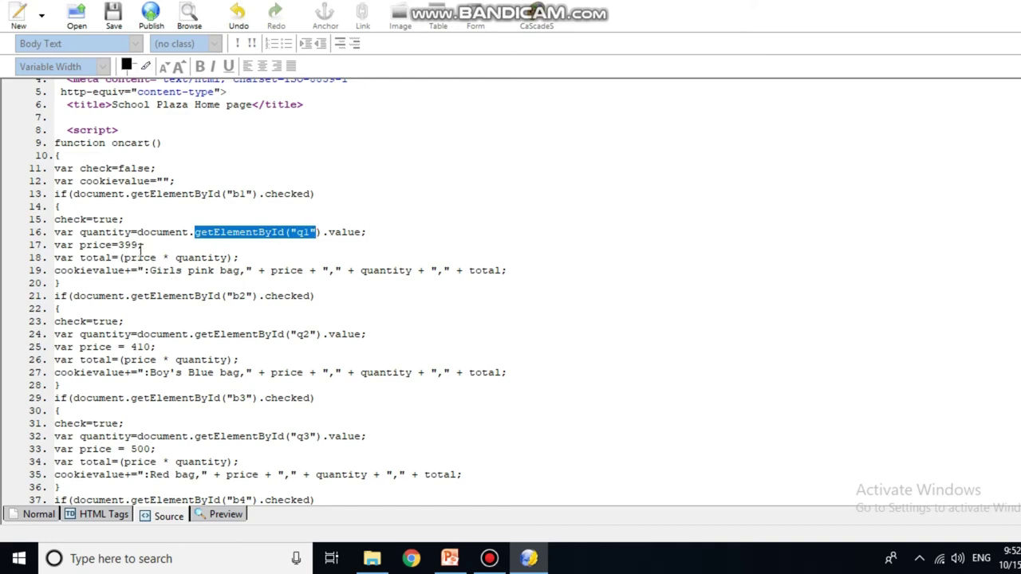
pyautogui.moveTo(138, 245); pyautogui.dragTo(242, 270)
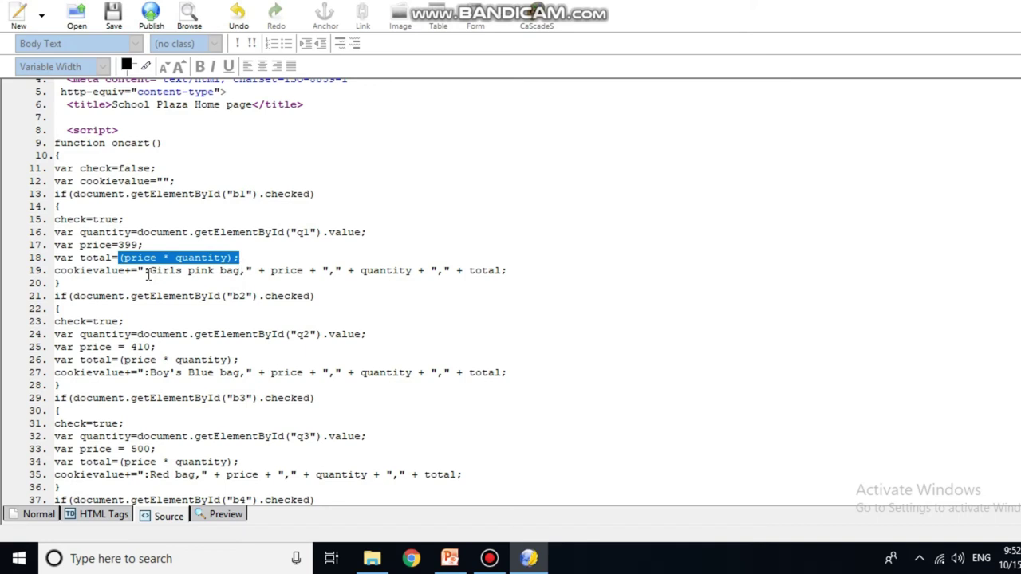
pyautogui.moveTo(145, 271); pyautogui.dragTo(505, 283)
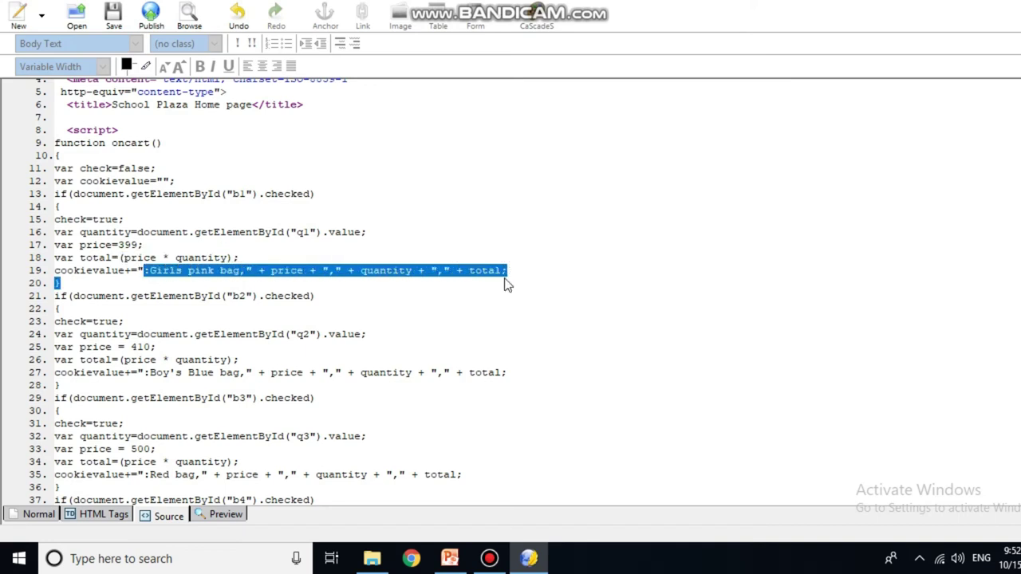
pyautogui.click(480, 316)
# - Examine the checkbox conditions for bags b2 through b6 in the oncart() function
pyautogui.moveTo(220, 296); pyautogui.dragTo(273, 293)
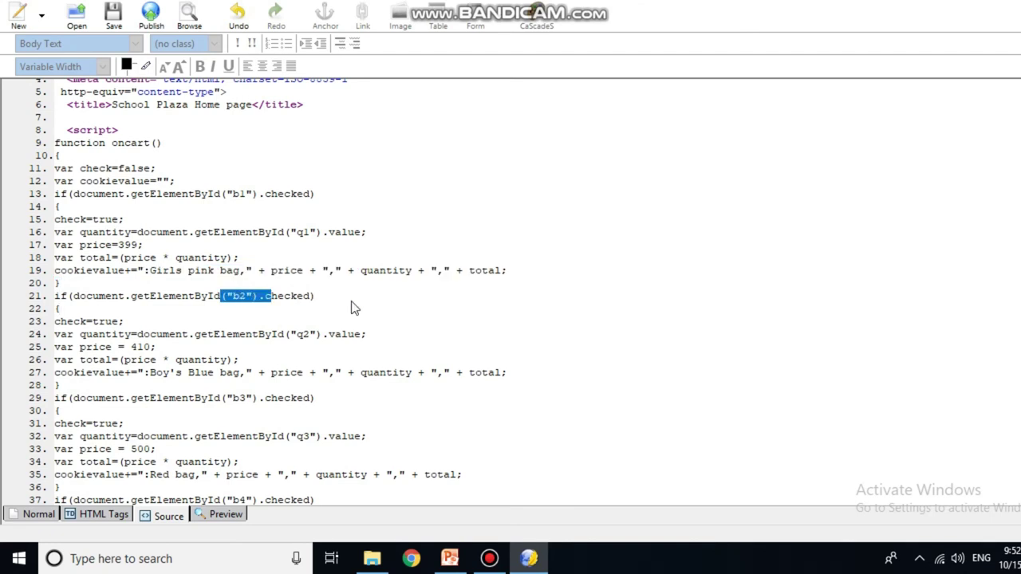
pyautogui.scroll(-1, 354, 308)
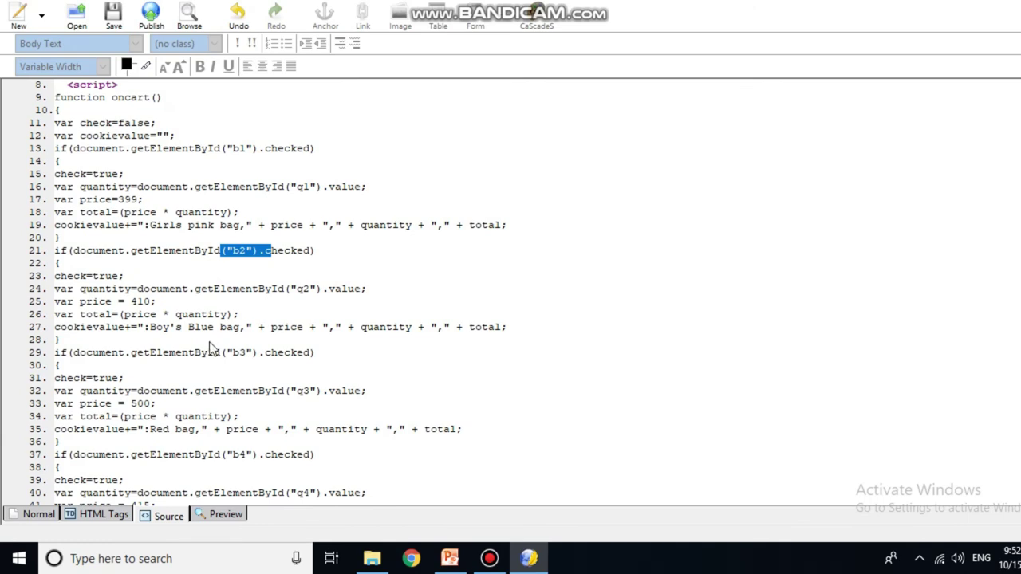
pyautogui.moveTo(208, 352); pyautogui.dragTo(285, 352)
pyautogui.scroll(-4, 374, 351)
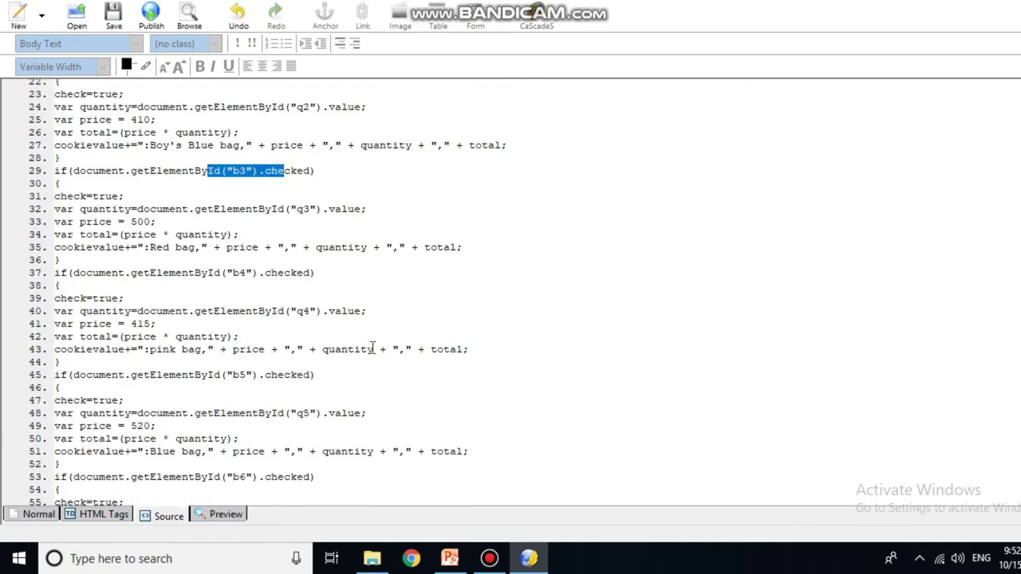
pyautogui.moveTo(209, 272); pyautogui.dragTo(305, 275)
pyautogui.scroll(-2, 354, 295)
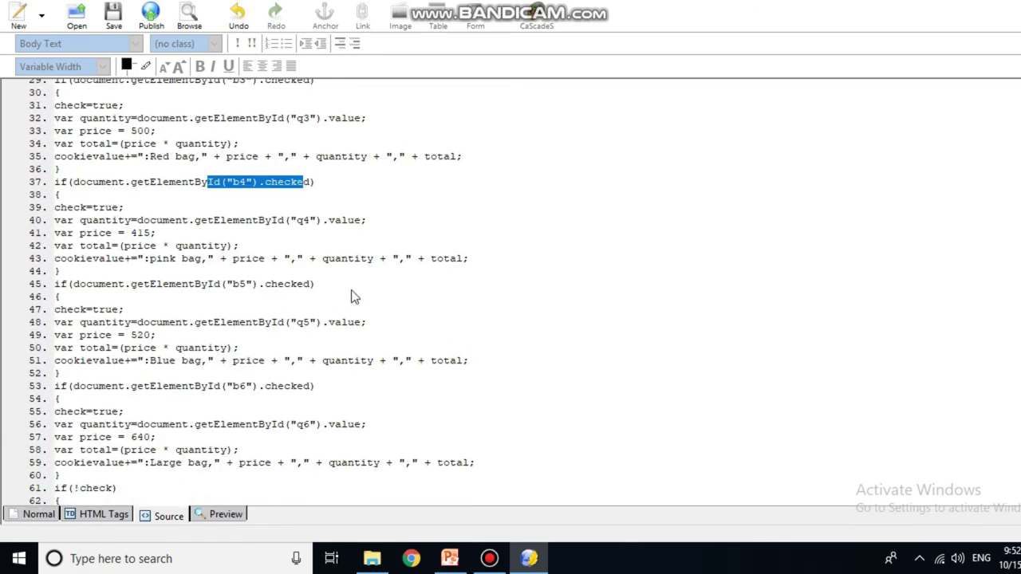
pyautogui.moveTo(195, 285); pyautogui.dragTo(318, 295)
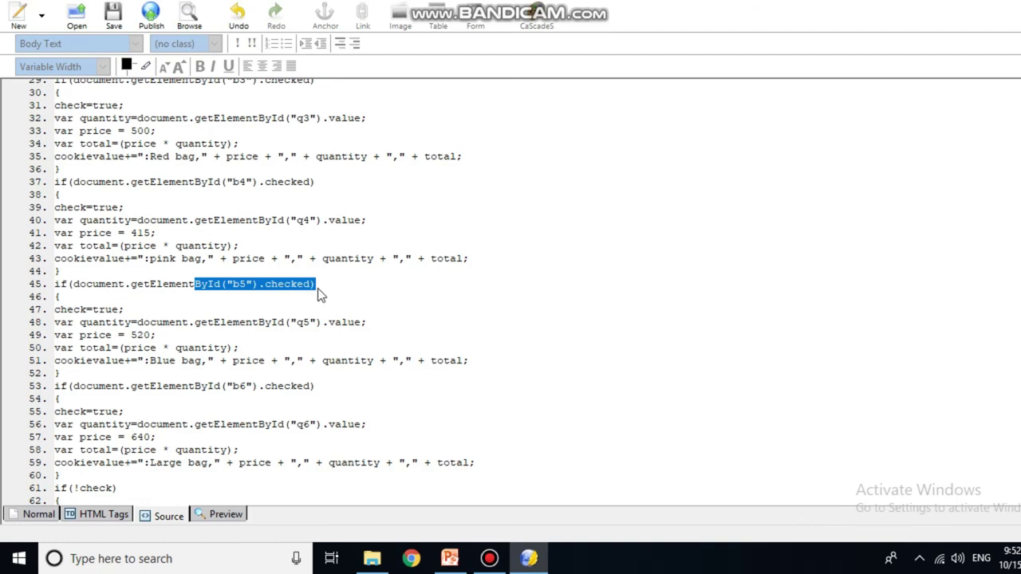
pyautogui.click(366, 298)
pyautogui.scroll(-2, 347, 320)
pyautogui.moveTo(208, 295); pyautogui.dragTo(348, 296)
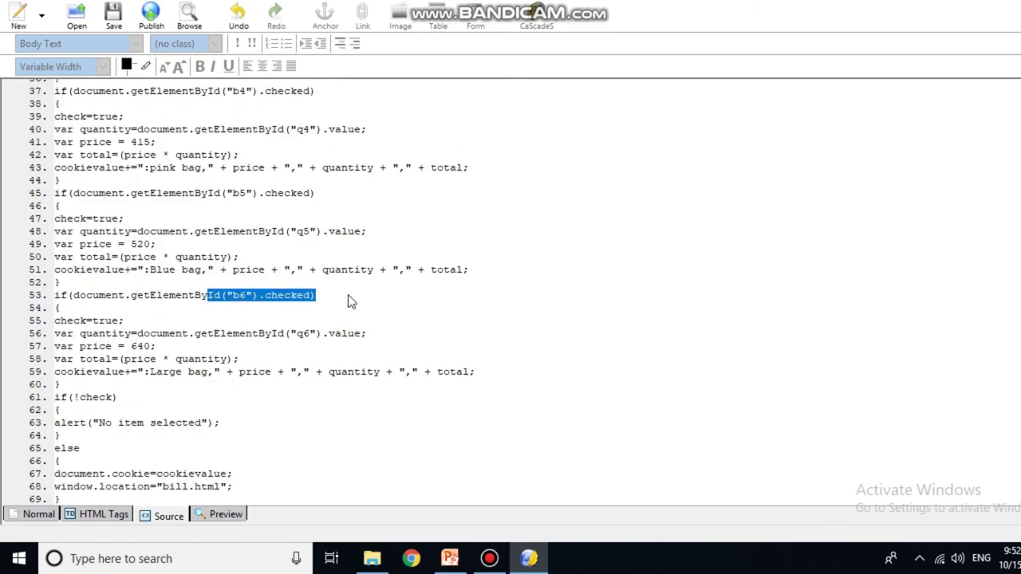
# - Examine the closing if(!check) and else blocks of oncart(), including the redirect to bill.html
pyautogui.scroll(-1, 351, 299)
pyautogui.click(150, 406)
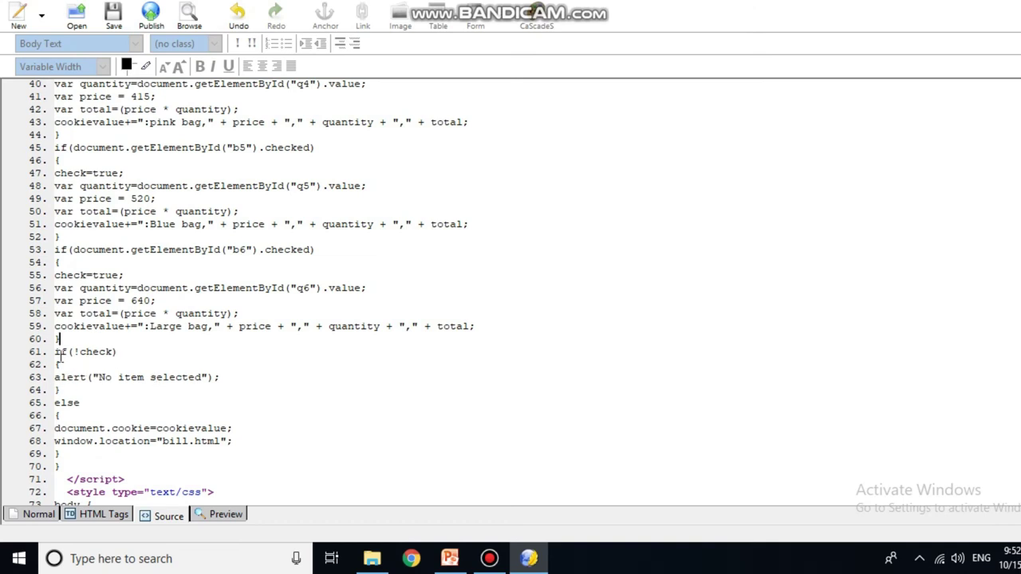
pyautogui.moveTo(55, 352); pyautogui.dragTo(153, 361)
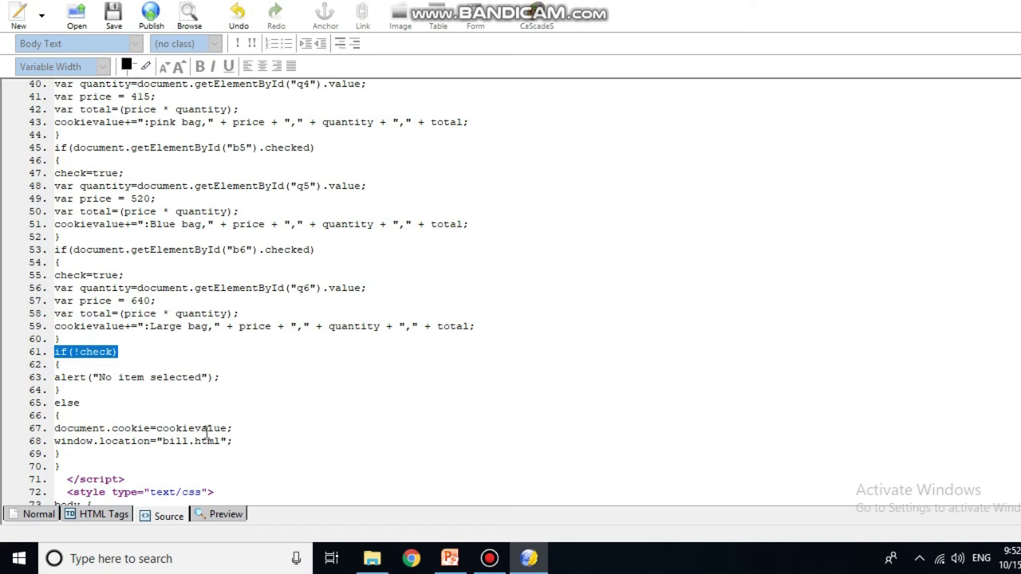
pyautogui.moveTo(157, 441); pyautogui.dragTo(295, 441)
pyautogui.scroll(-1, 294, 441)
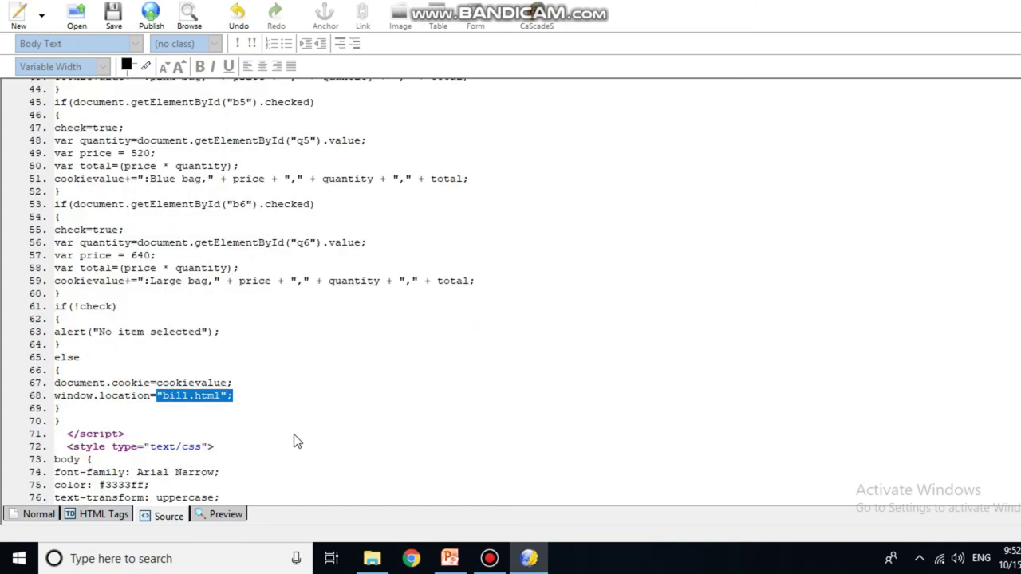
pyautogui.scroll(-9, 293, 441)
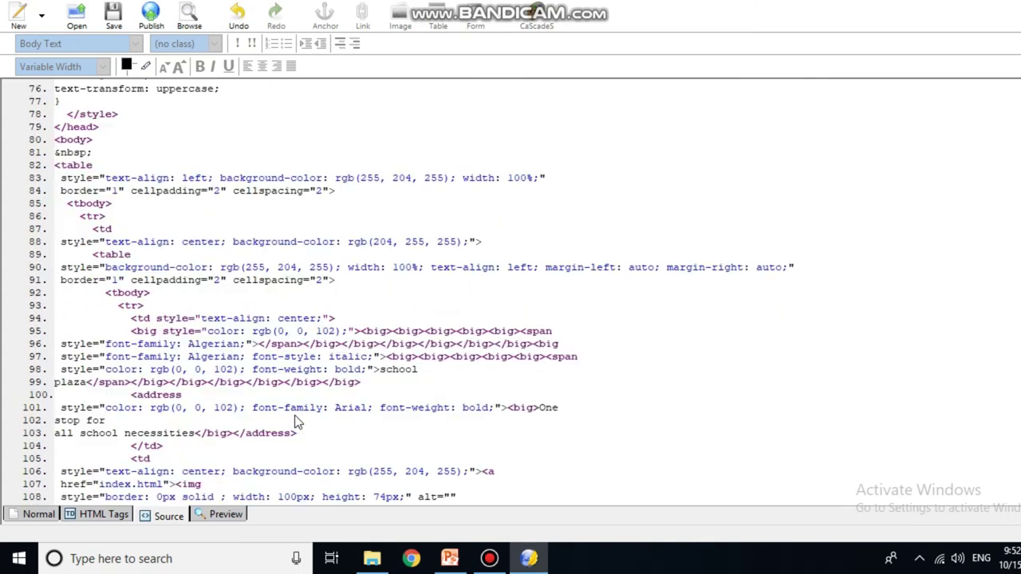
# - Save the bags page, return to its normal design view and bring up the other open School Plaza Home page document
pyautogui.click(114, 24)
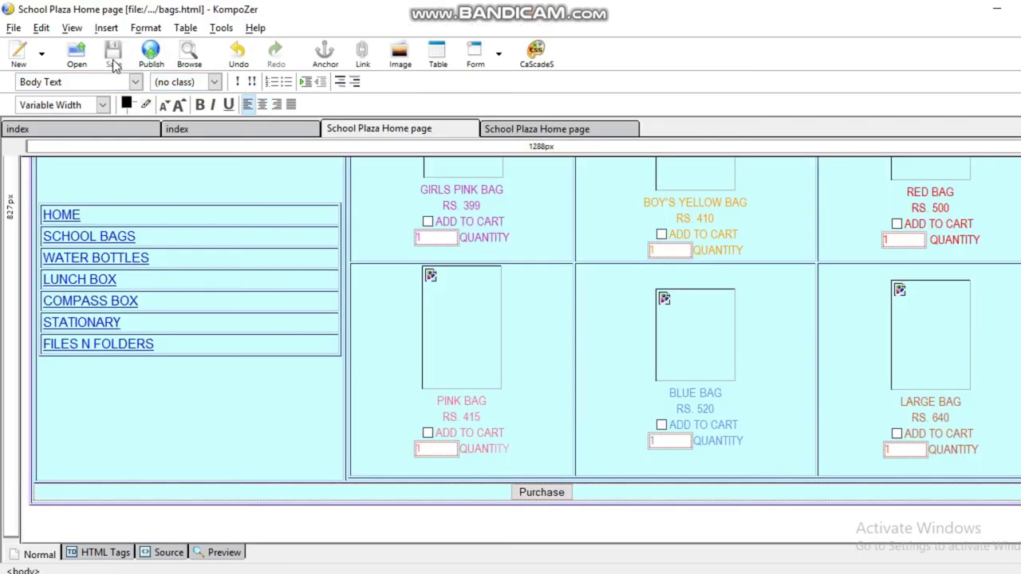
pyautogui.scroll(6, 394, 274)
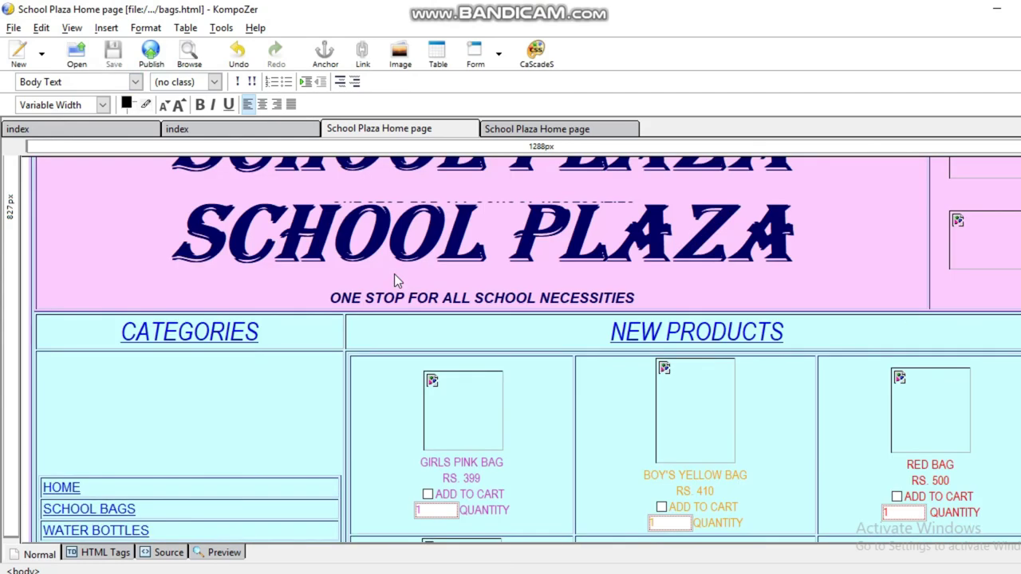
pyautogui.click(542, 129)
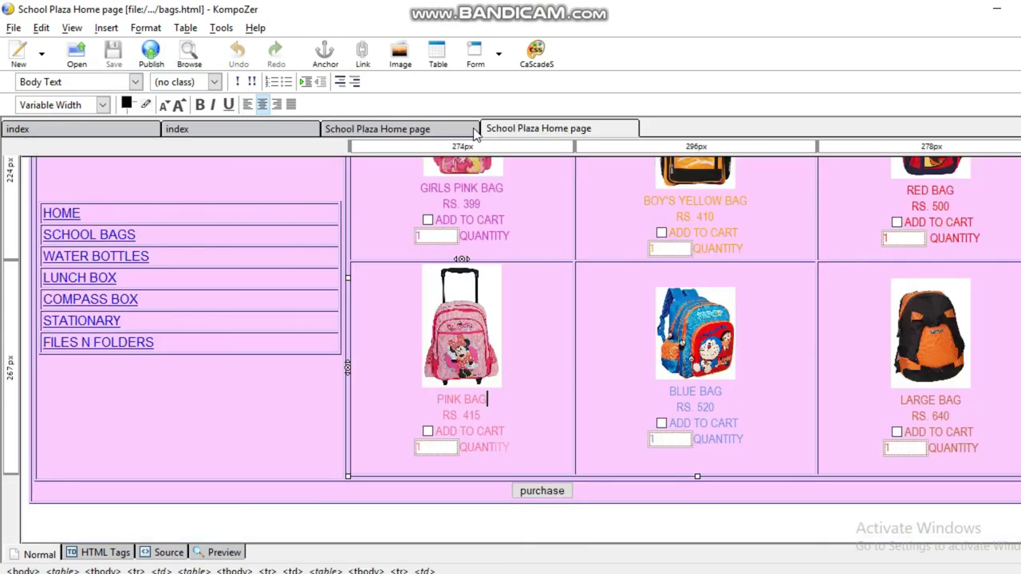
pyautogui.scroll(3, 551, 340)
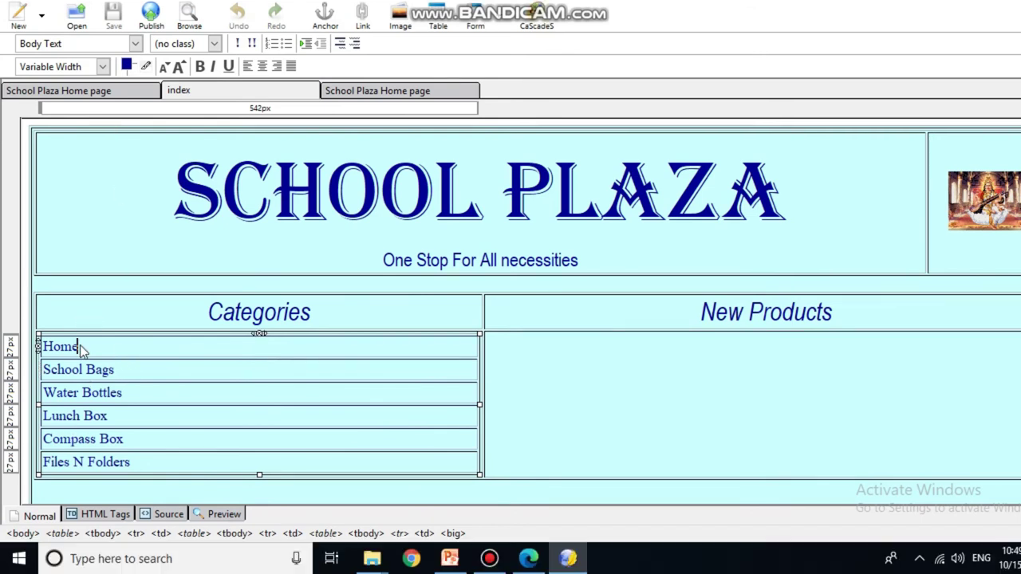
# - Link the Home category text on the index page to index.html from homelearning's New folder
pyautogui.moveTo(81, 385); pyautogui.dragTo(42, 383)
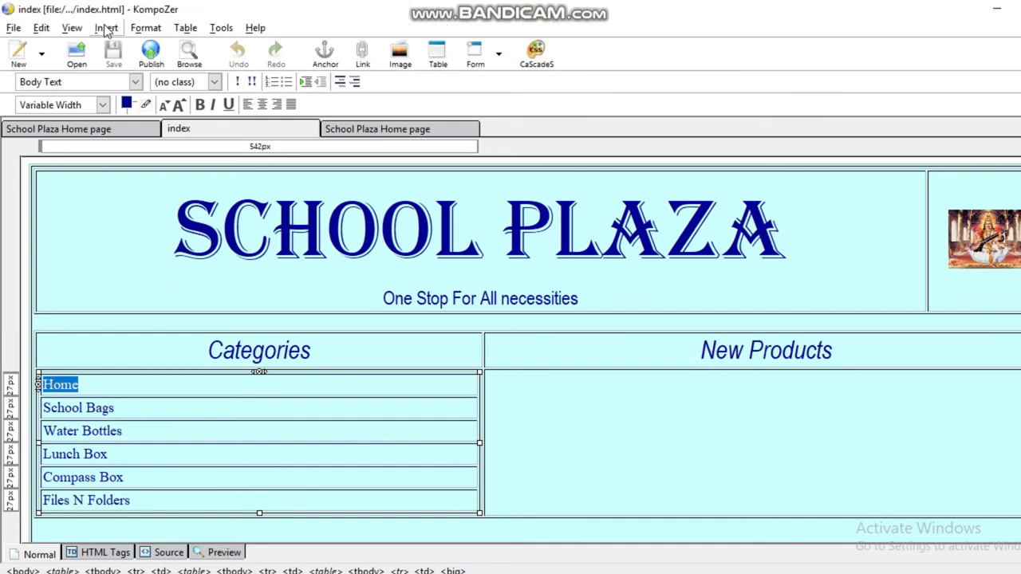
pyautogui.click(106, 28)
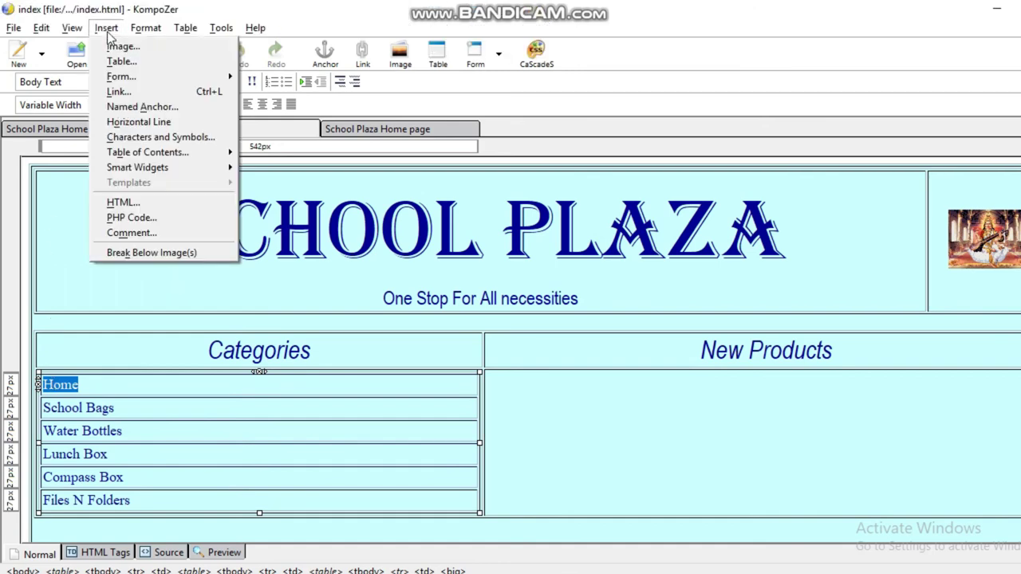
pyautogui.click(126, 93)
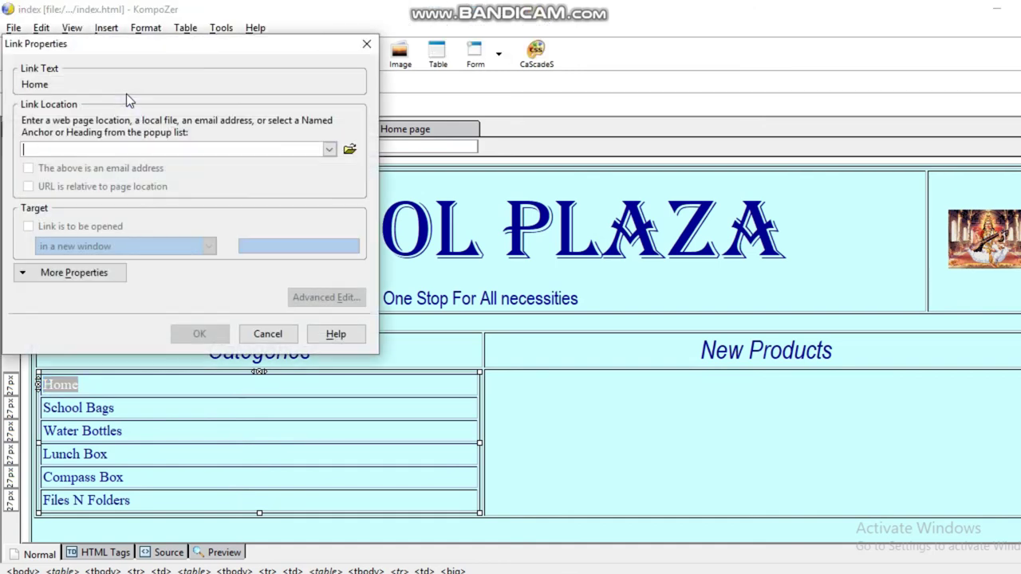
pyautogui.click(349, 149)
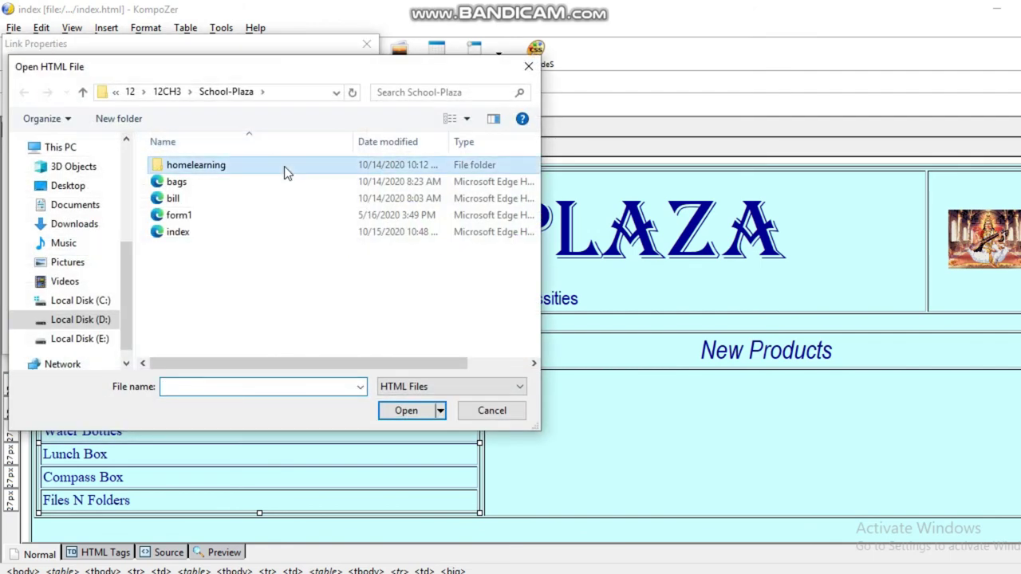
pyautogui.doubleClick(284, 165)
pyautogui.doubleClick(253, 165)
pyautogui.click(200, 215)
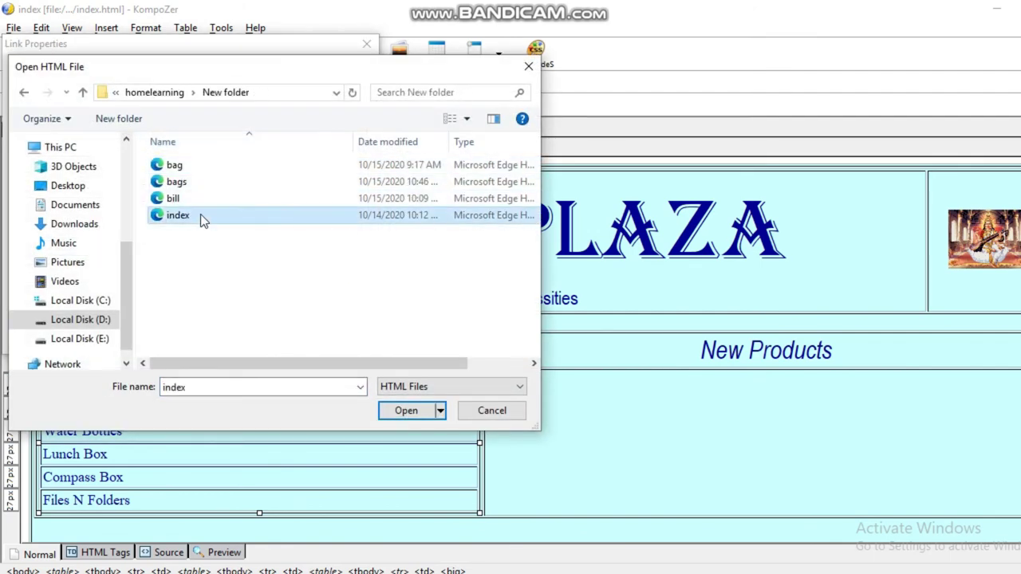
pyautogui.click(405, 411)
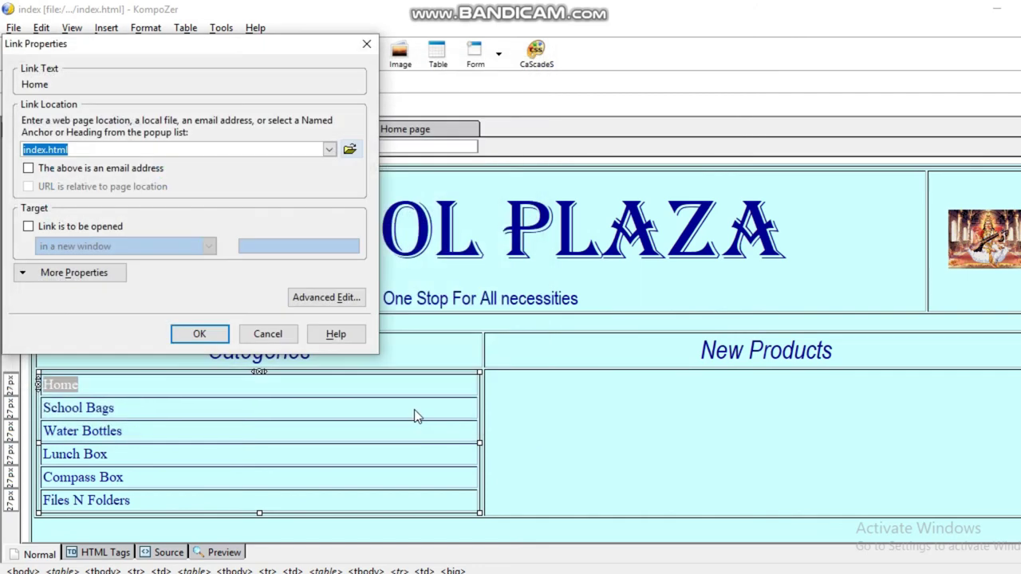
pyautogui.click(199, 334)
pyautogui.click(229, 384)
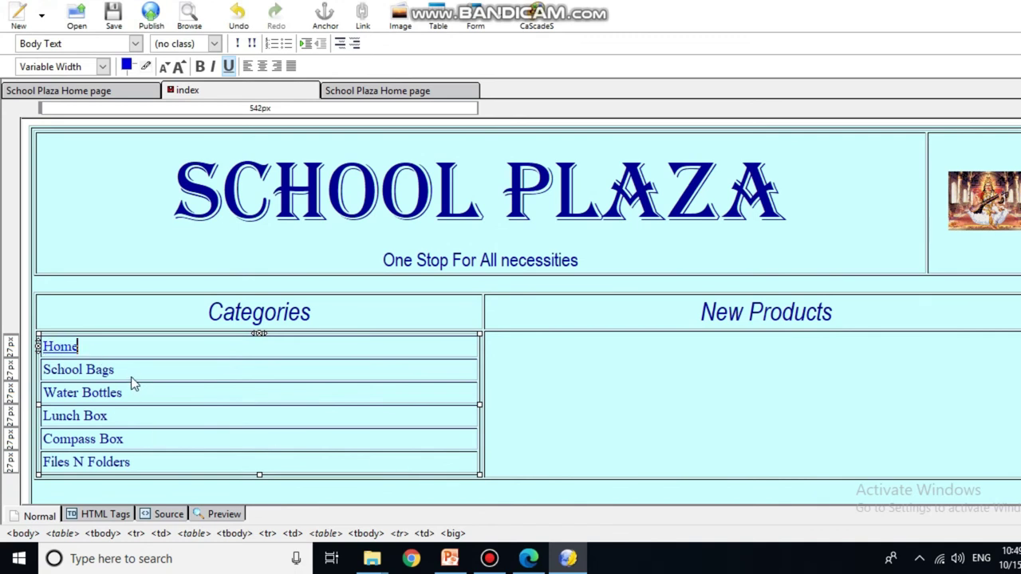
# - Link the School Bags category text on the index page to bags.html and save the page
pyautogui.moveTo(116, 372); pyautogui.dragTo(38, 369)
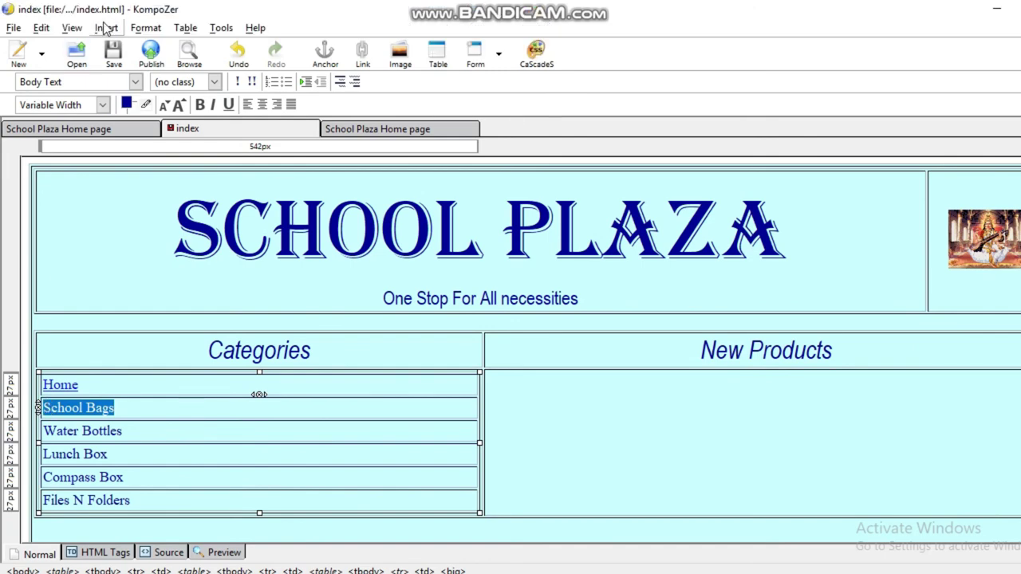
pyautogui.click(106, 28)
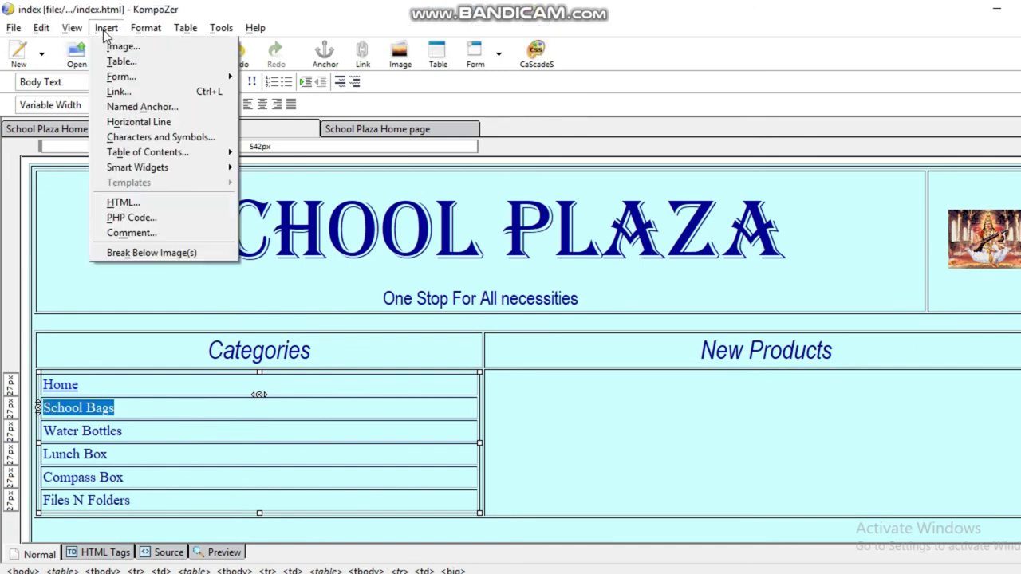
pyautogui.click(128, 92)
pyautogui.click(348, 152)
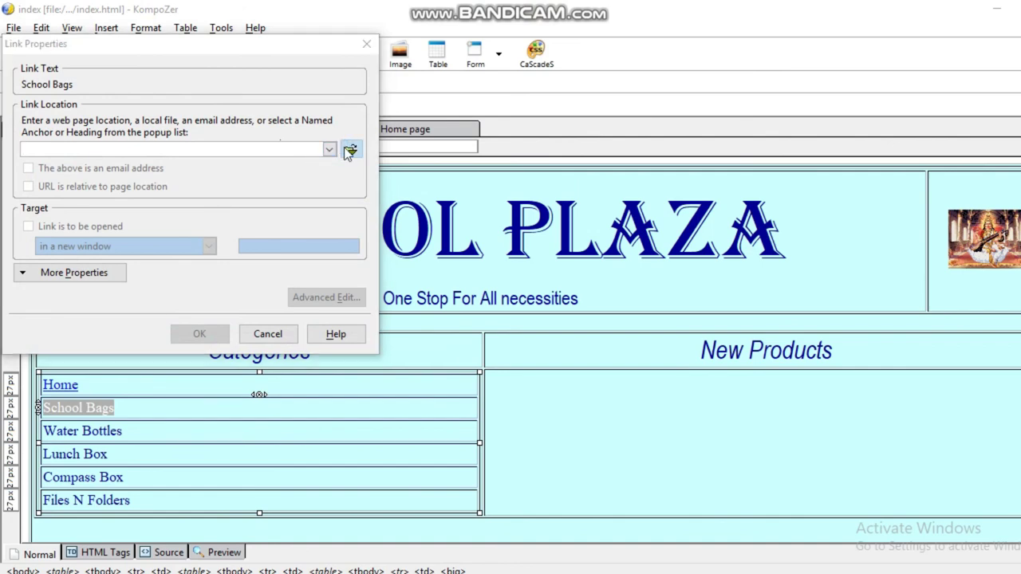
pyautogui.click(218, 183)
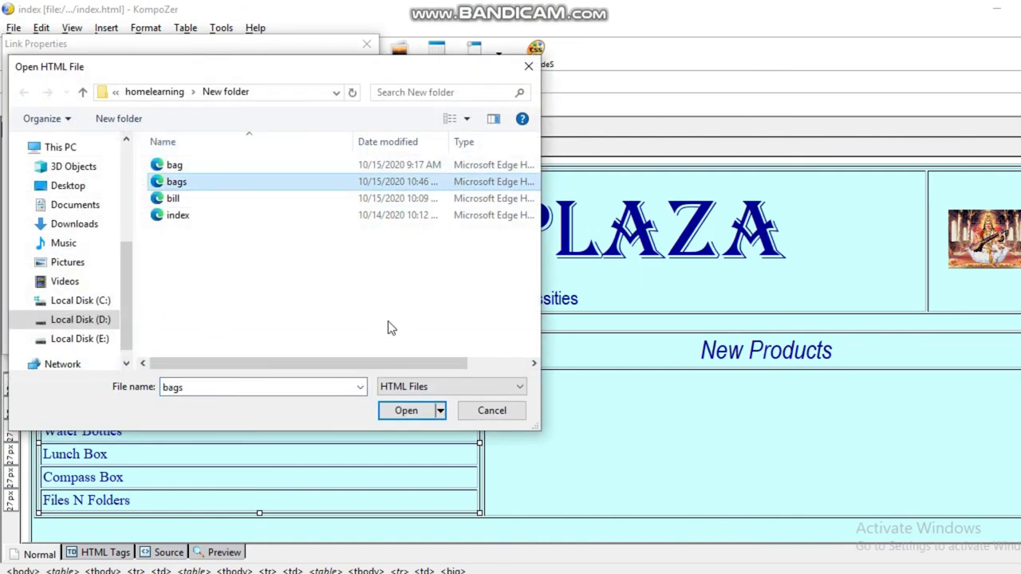
pyautogui.click(406, 410)
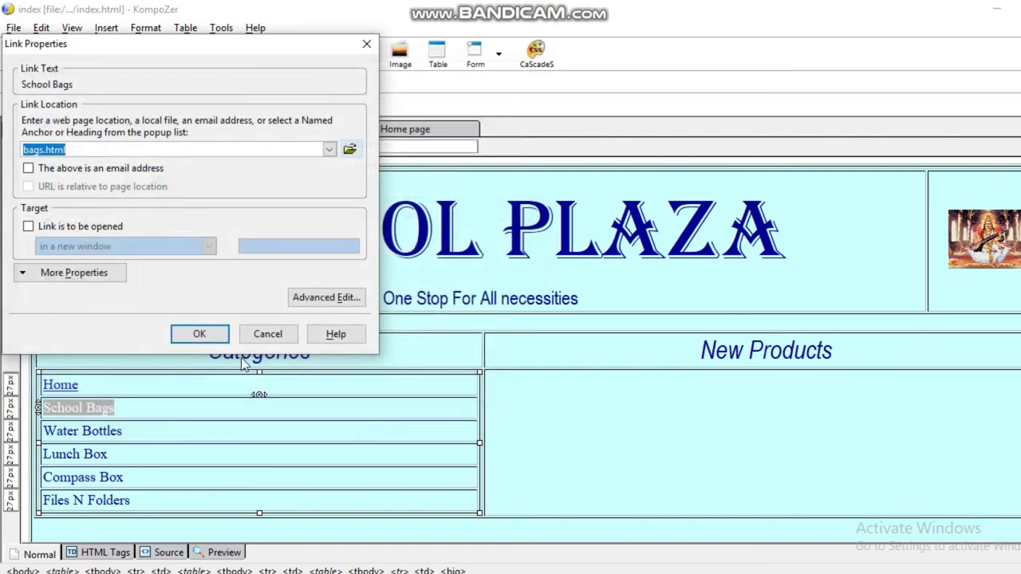
pyautogui.click(221, 334)
pyautogui.click(192, 403)
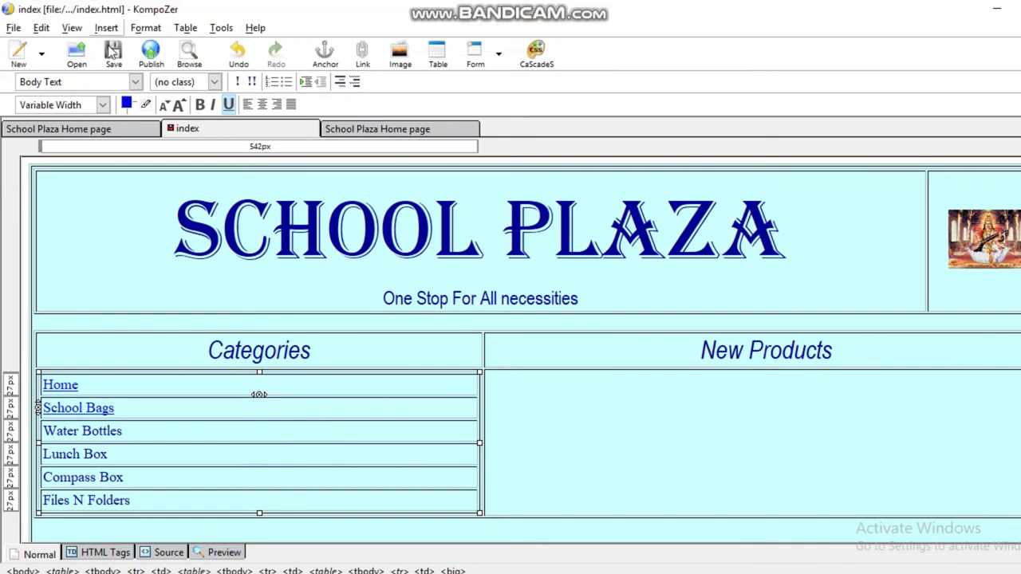
pyautogui.click(113, 29)
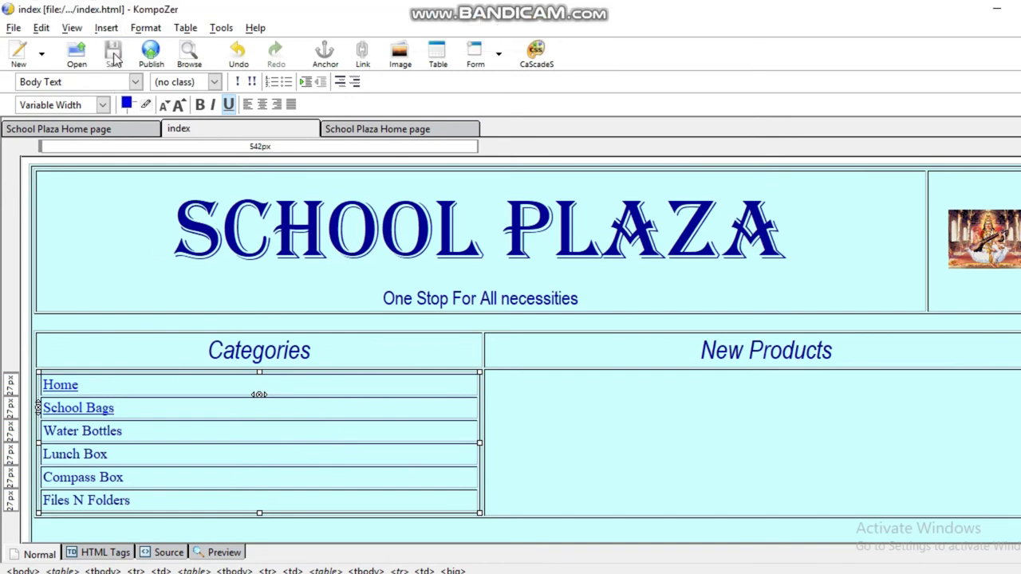
# - On the bags page, set the HOME category text's link location to index.html
pyautogui.click(94, 132)
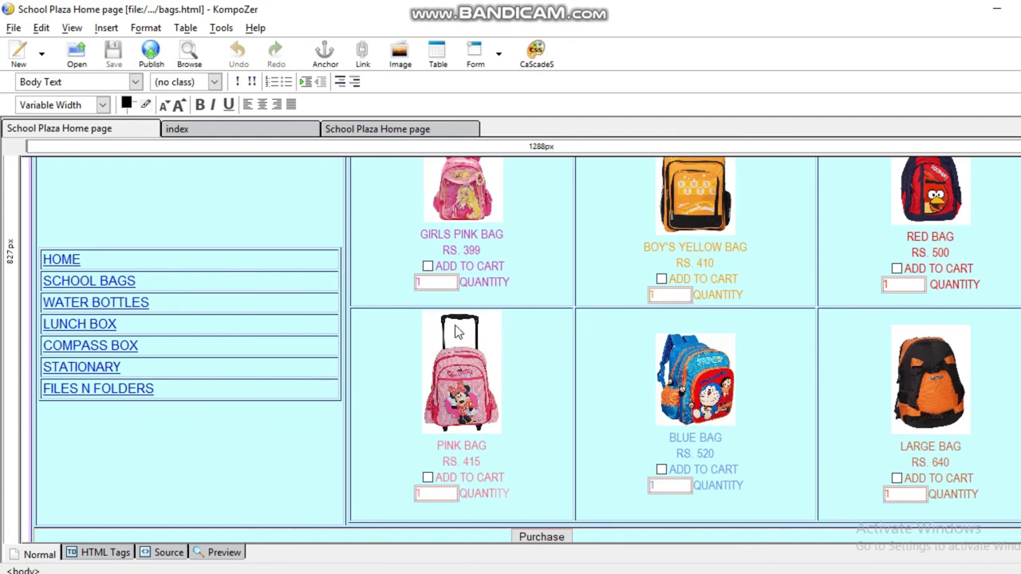
pyautogui.scroll(2, 234, 360)
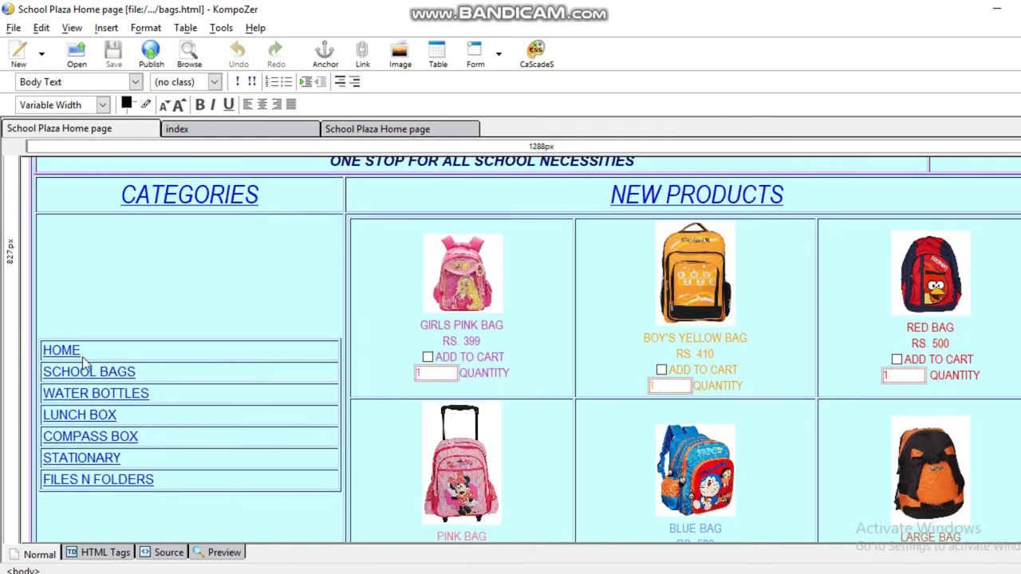
pyautogui.moveTo(82, 356); pyautogui.dragTo(40, 351)
pyautogui.click(138, 306)
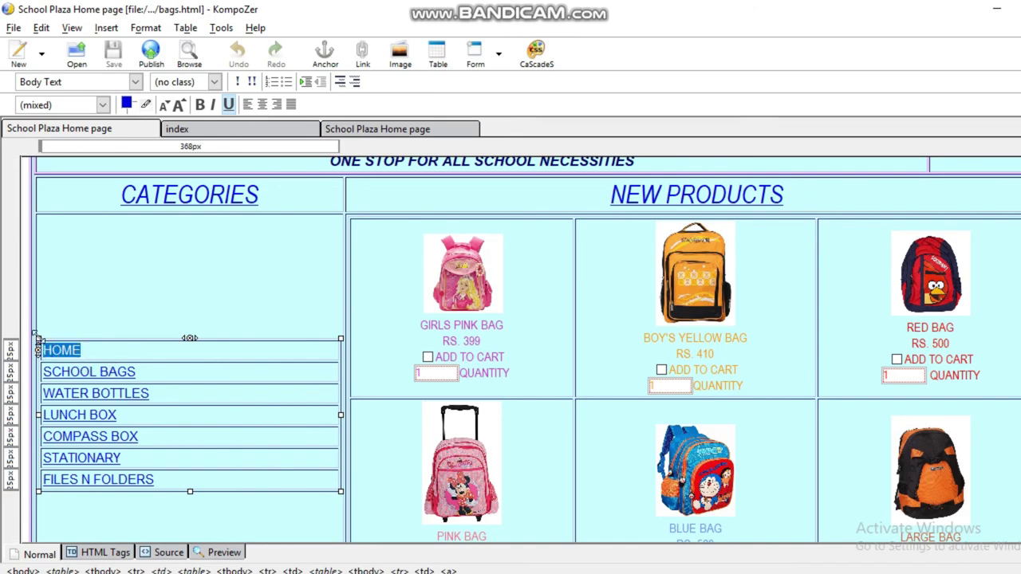
pyautogui.click(106, 28)
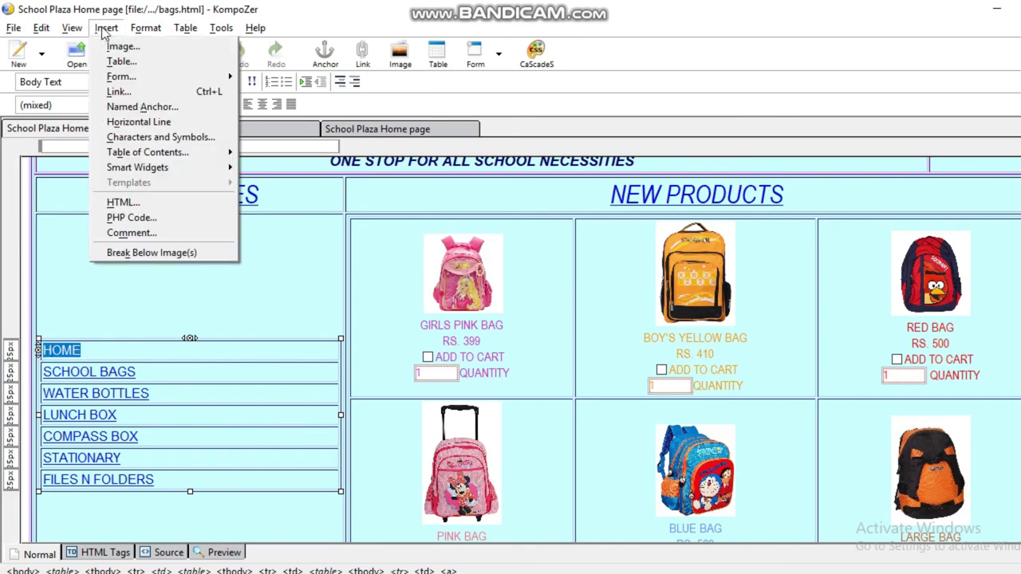
pyautogui.click(119, 91)
pyautogui.click(349, 150)
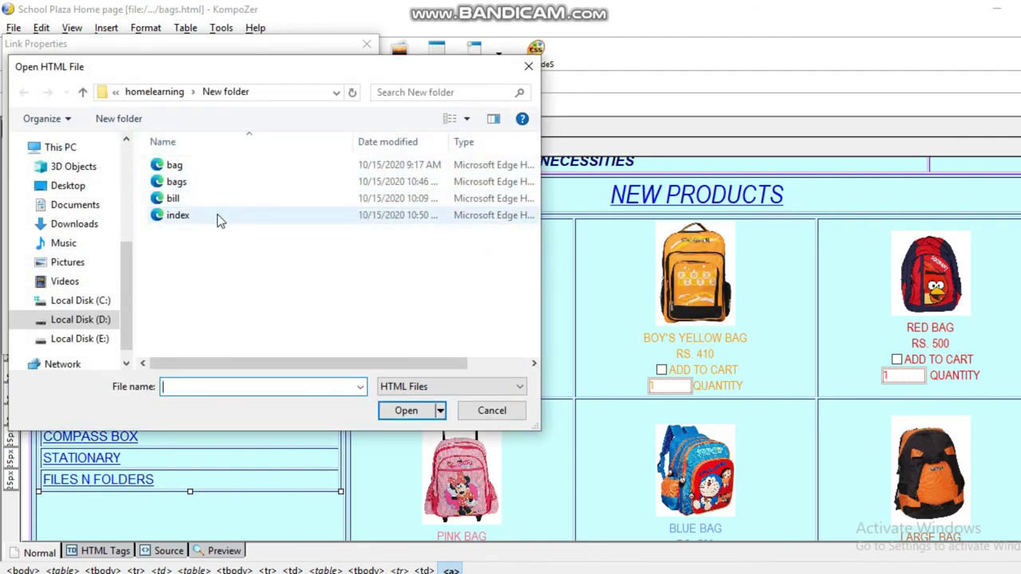
pyautogui.click(217, 214)
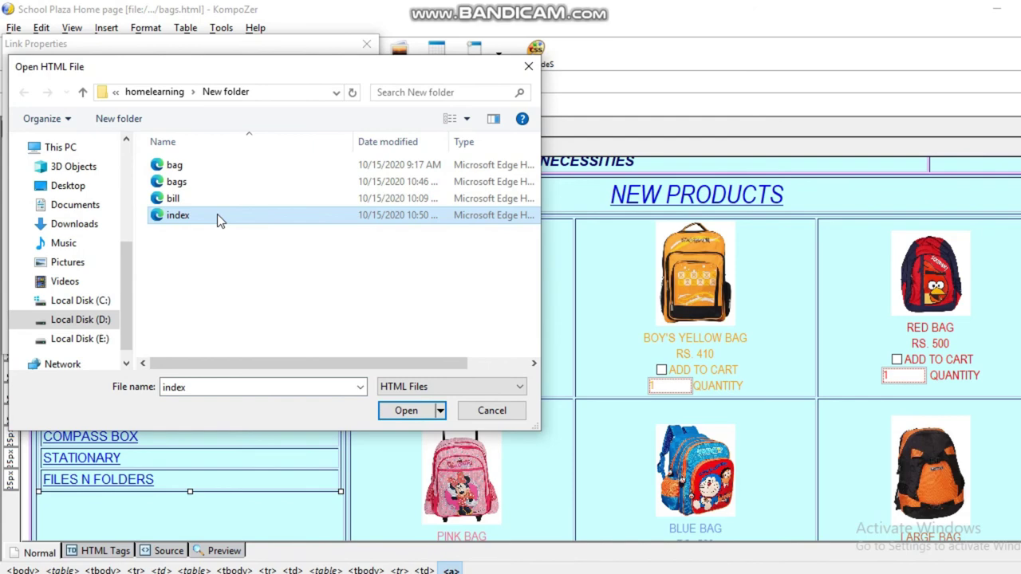
pyautogui.click(500, 413)
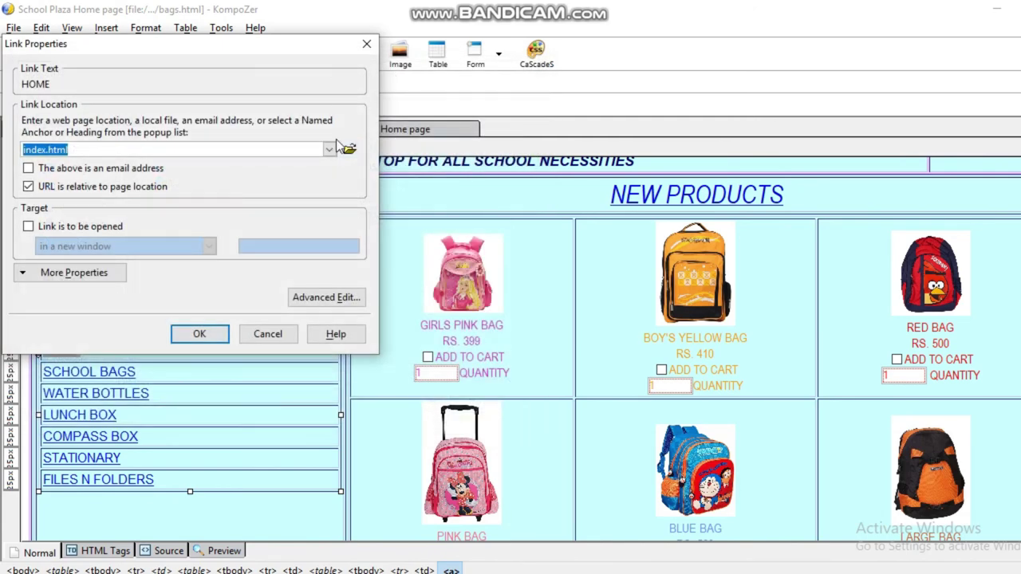
pyautogui.click(199, 334)
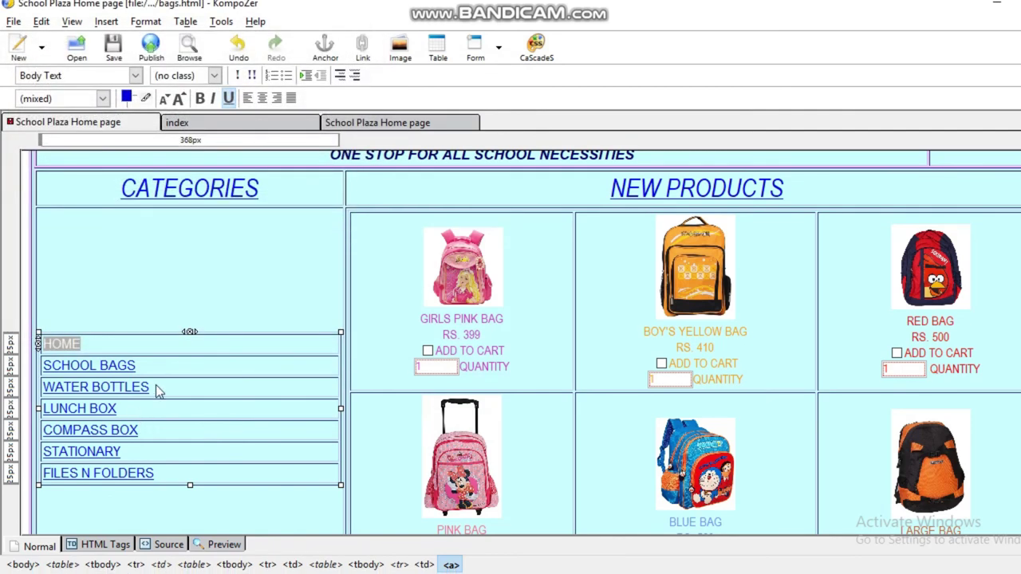
# - Keep bags.html as the link location of the SCHOOL BAGS category text and save the bags page
pyautogui.click(145, 381)
pyautogui.moveTo(146, 359); pyautogui.dragTo(38, 351)
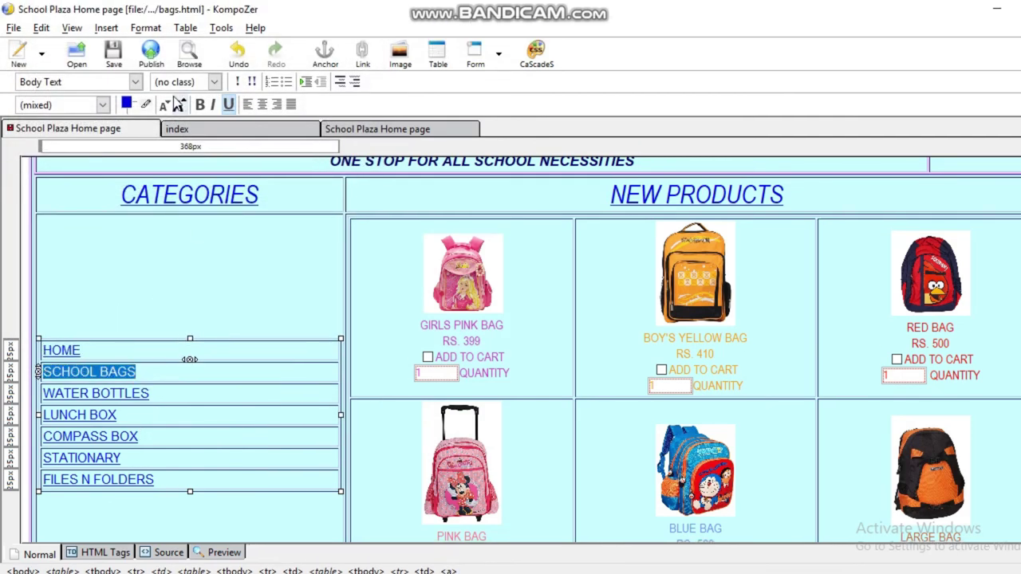
pyautogui.click(106, 27)
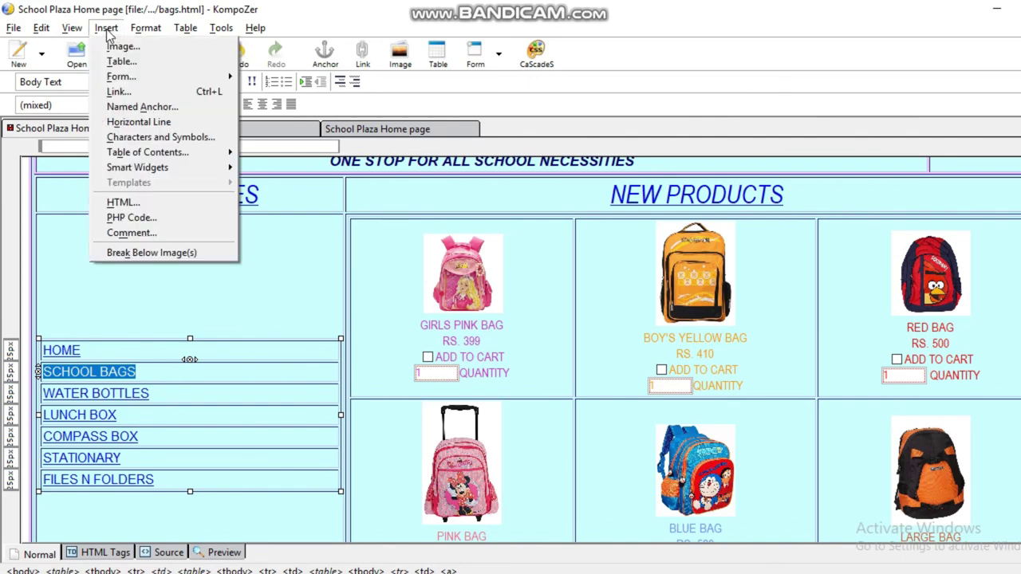
pyautogui.click(224, 91)
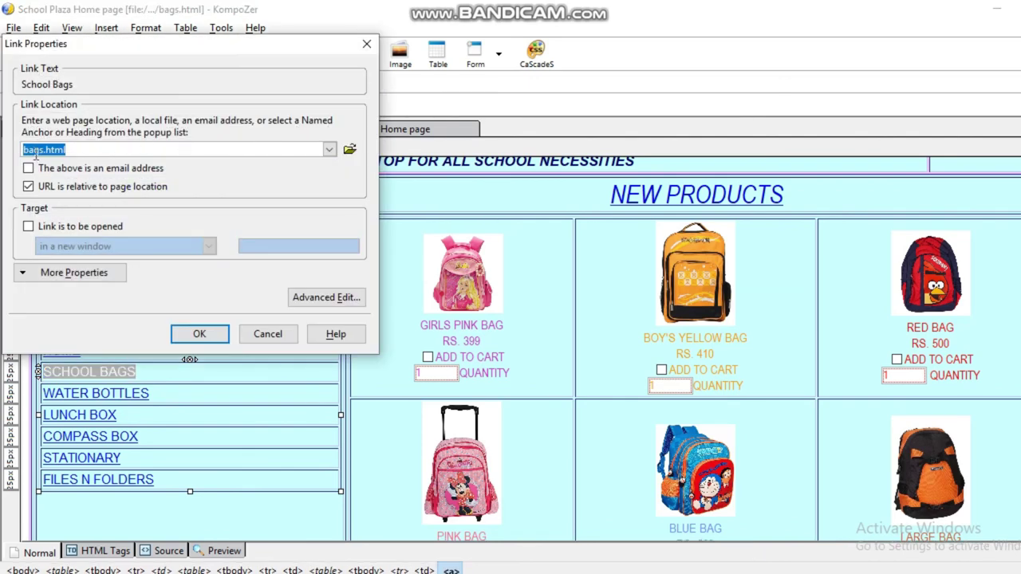
pyautogui.click(349, 149)
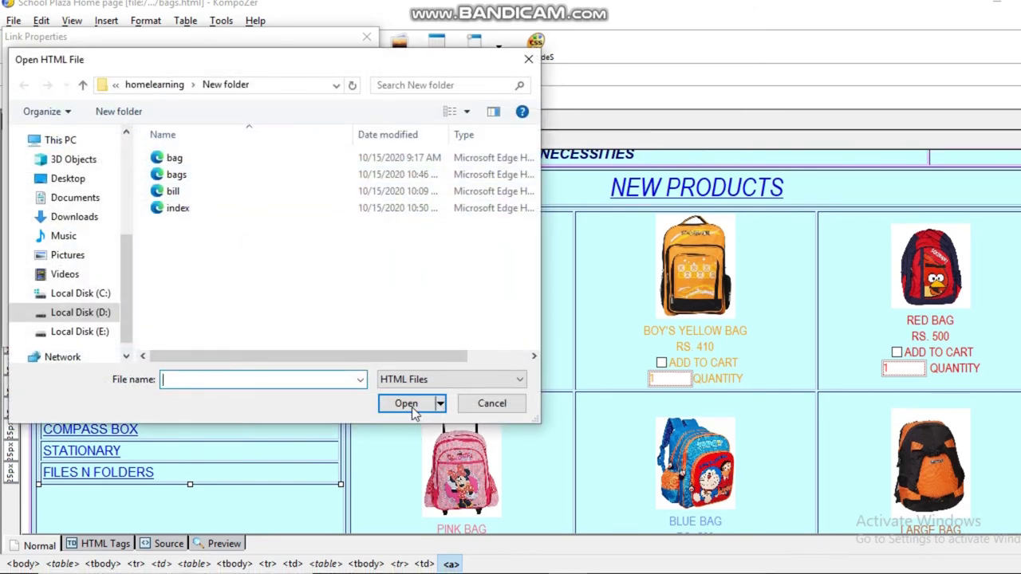
pyautogui.click(468, 403)
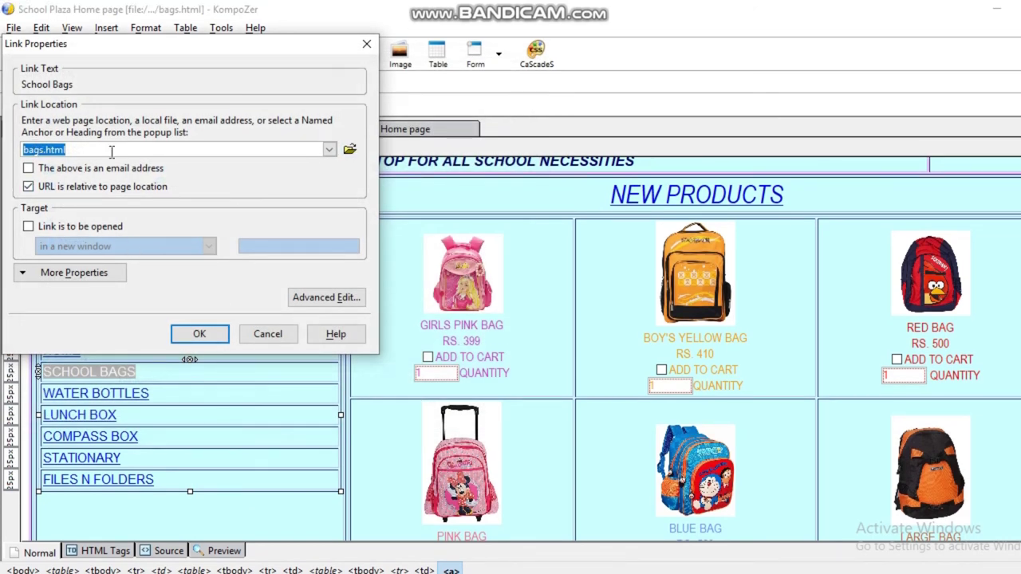
pyautogui.click(200, 333)
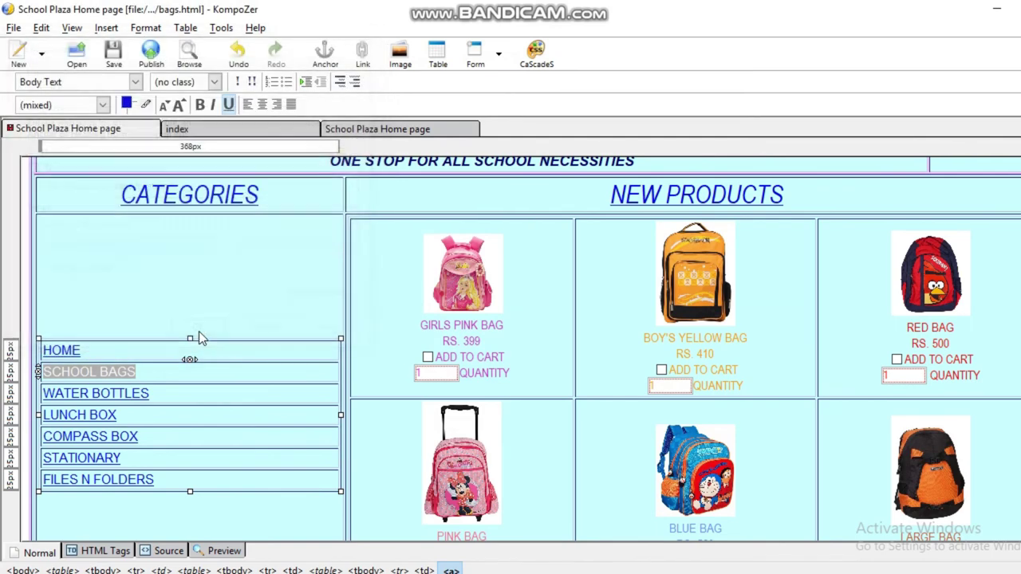
pyautogui.click(189, 375)
pyautogui.click(112, 55)
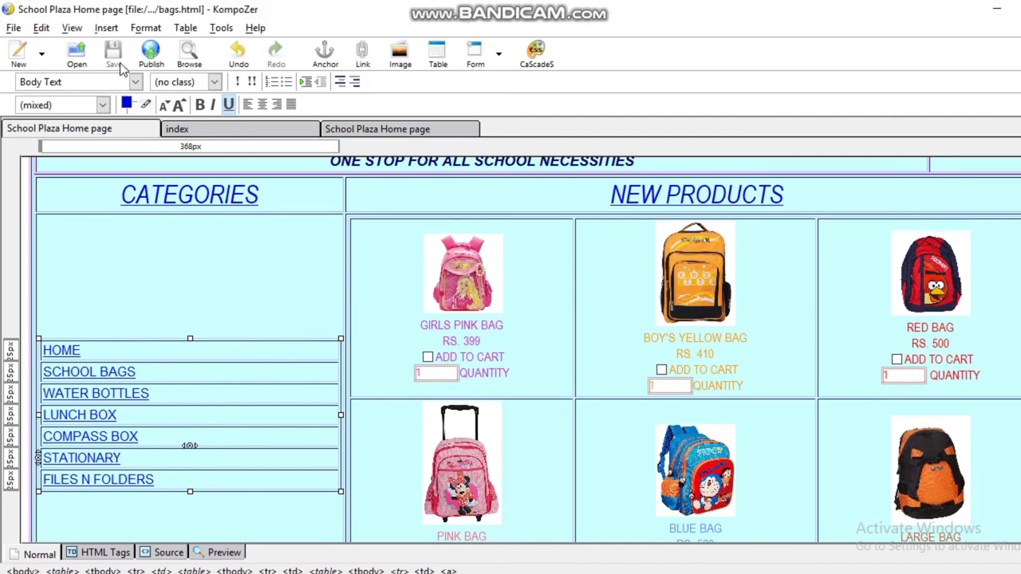
# - On the index page, define a centred form named form1 with action URL form1.html in the cell below New Products
pyautogui.click(201, 132)
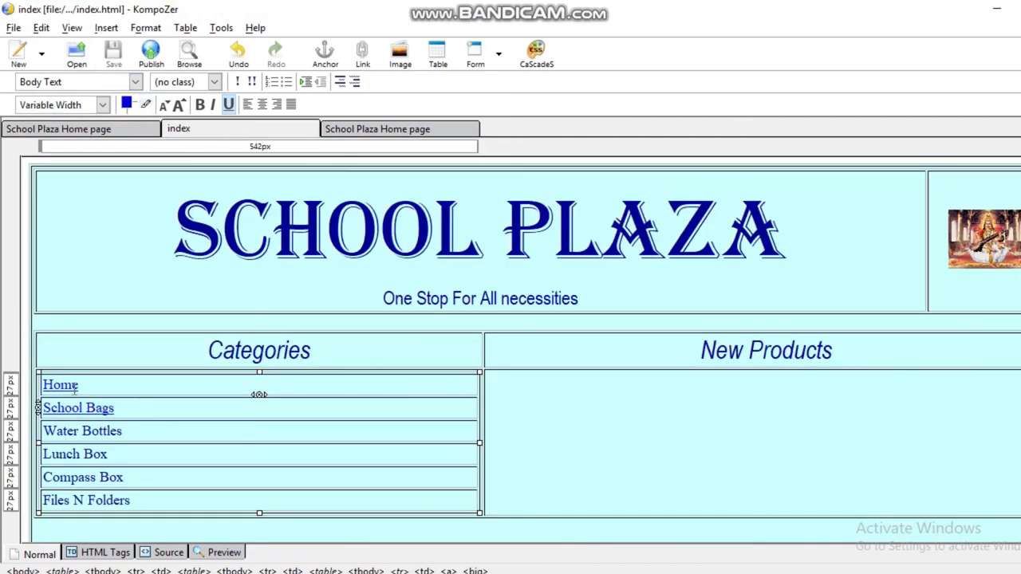
pyautogui.click(88, 408)
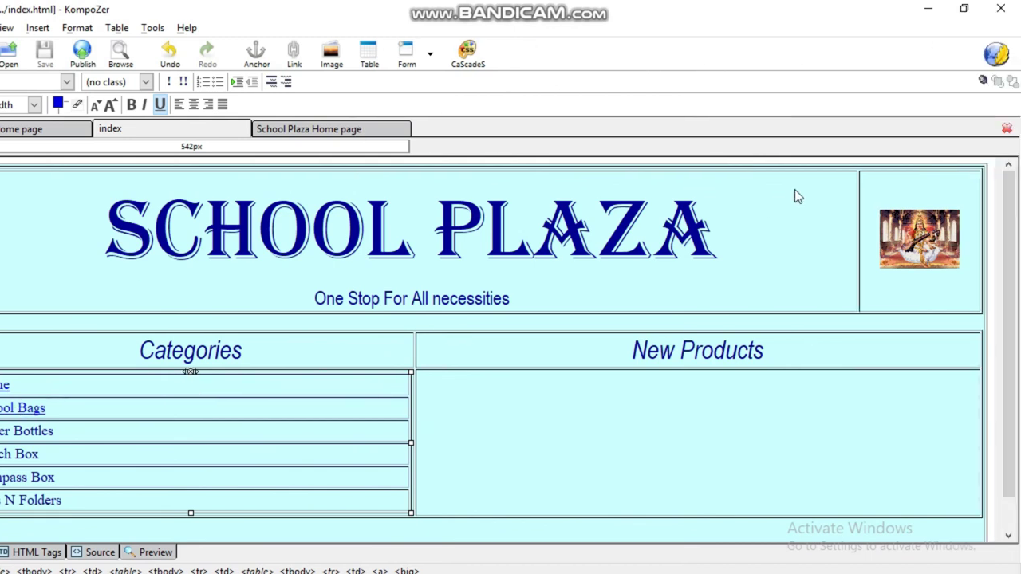
pyautogui.click(429, 486)
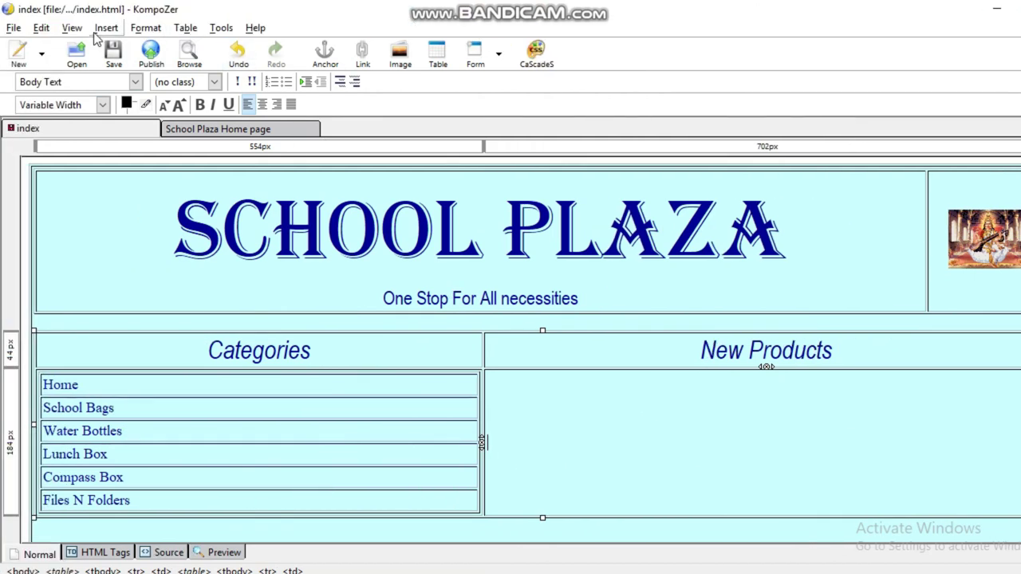
pyautogui.click(105, 29)
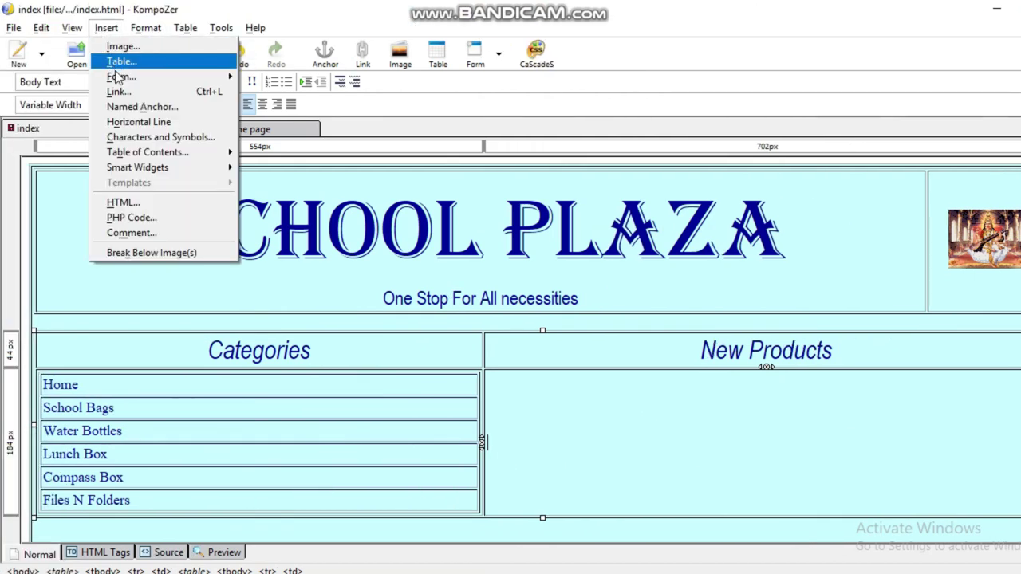
pyautogui.moveTo(121, 77)
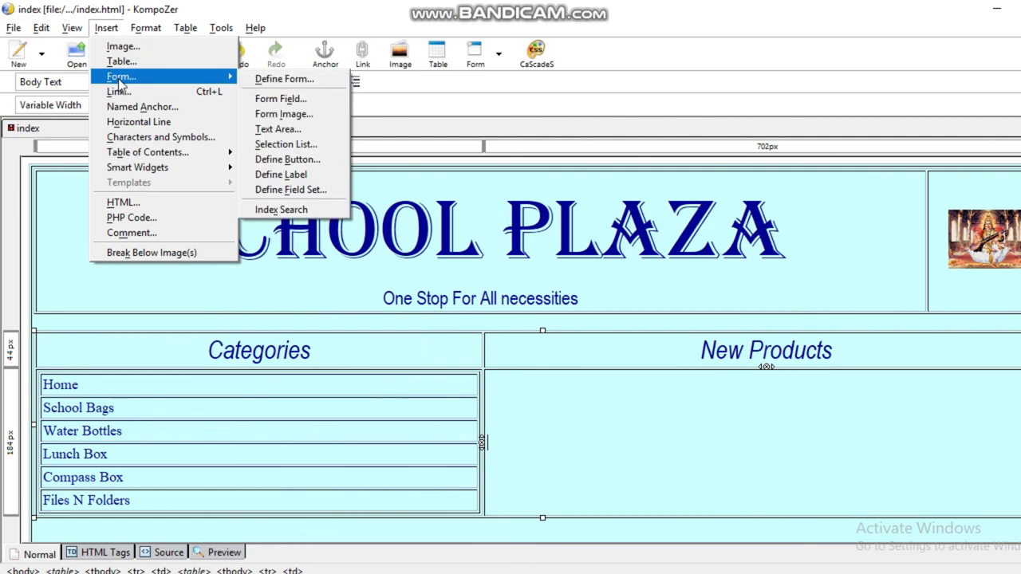
pyautogui.click(280, 80)
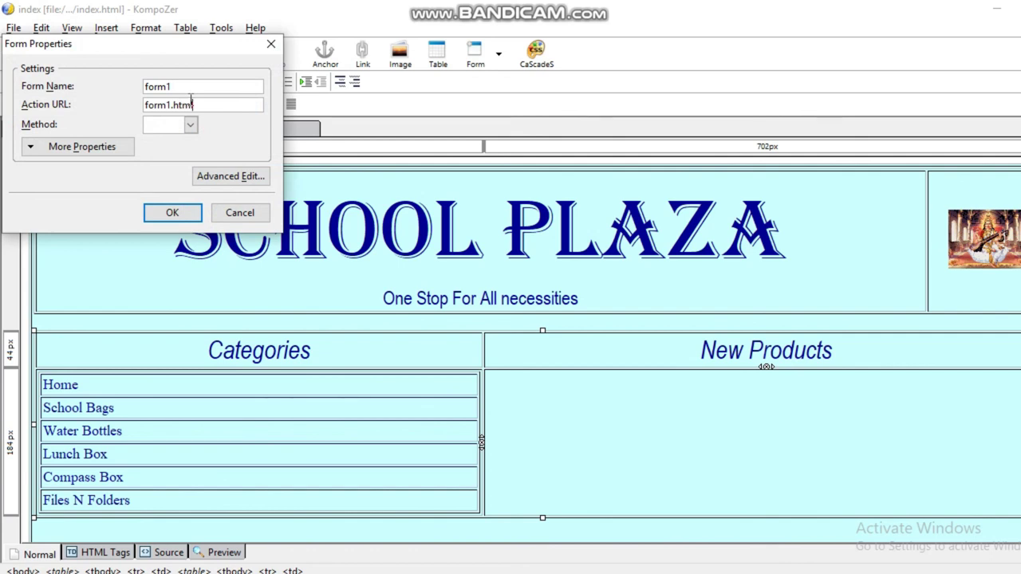
pyautogui.click(190, 124)
pyautogui.click(183, 158)
pyautogui.click(173, 212)
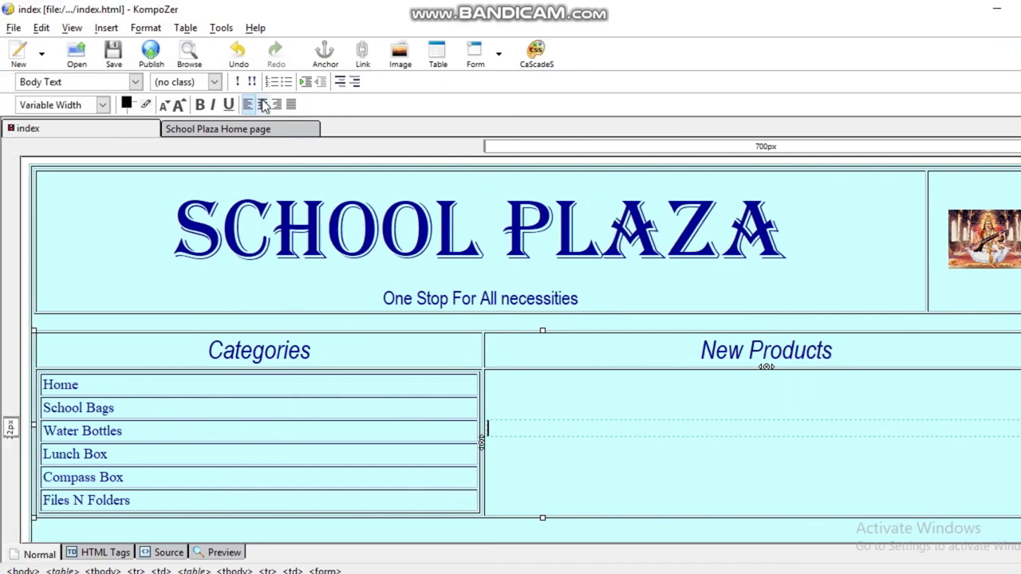
pyautogui.click(263, 105)
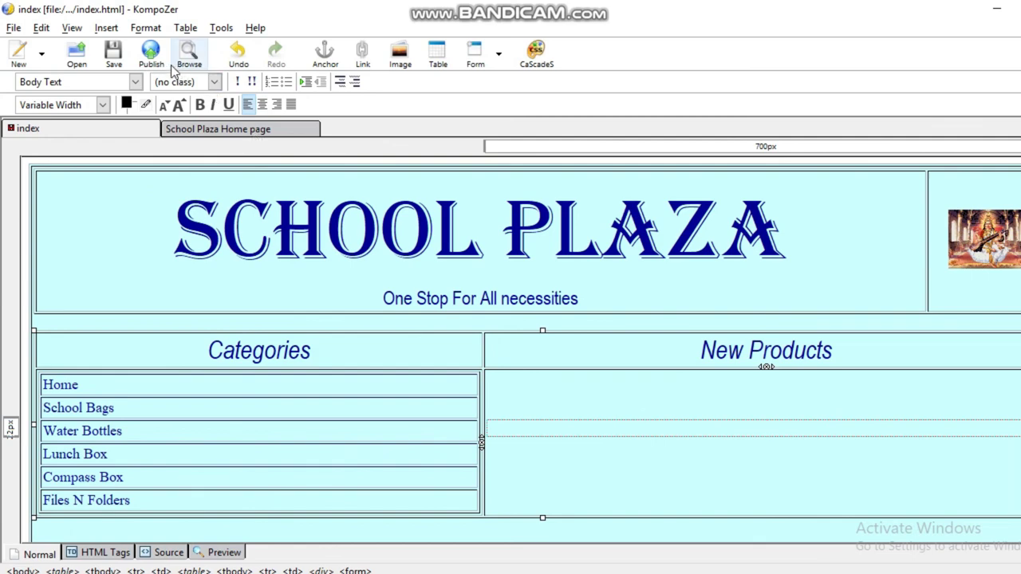
# - Define a Submit Button field in the new form, named Submit, with the value proceed to Checkout
pyautogui.click(106, 27)
pyautogui.moveTo(126, 79)
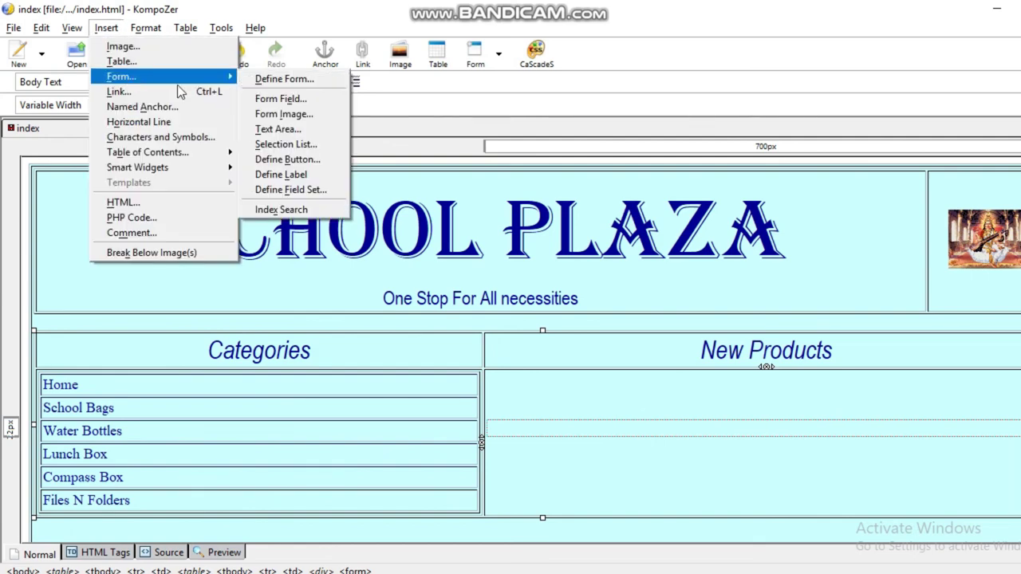
pyautogui.click(275, 96)
pyautogui.click(218, 90)
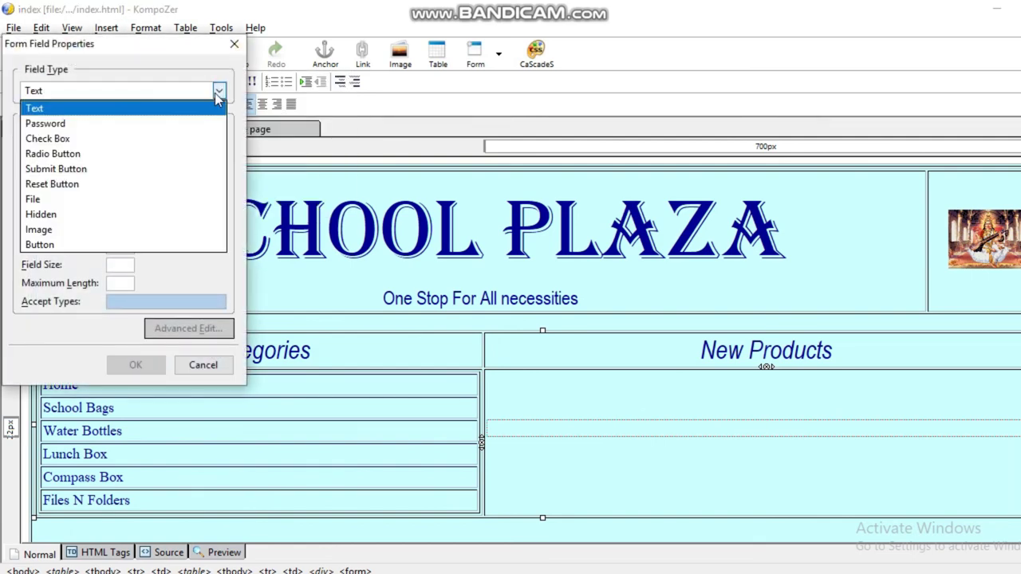
pyautogui.click(134, 168)
pyautogui.click(137, 132)
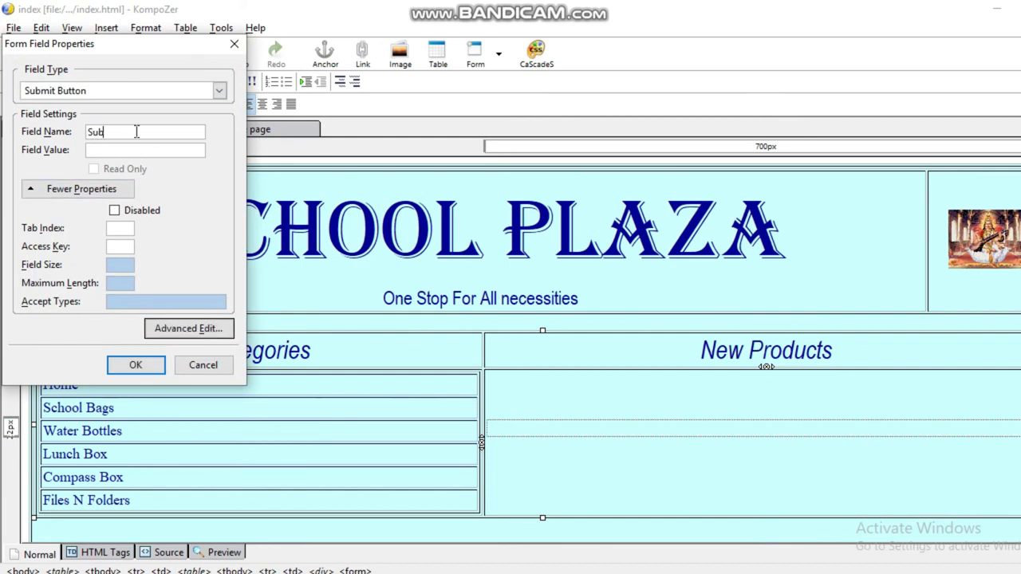
pyautogui.write('Submit')
pyautogui.click(123, 149)
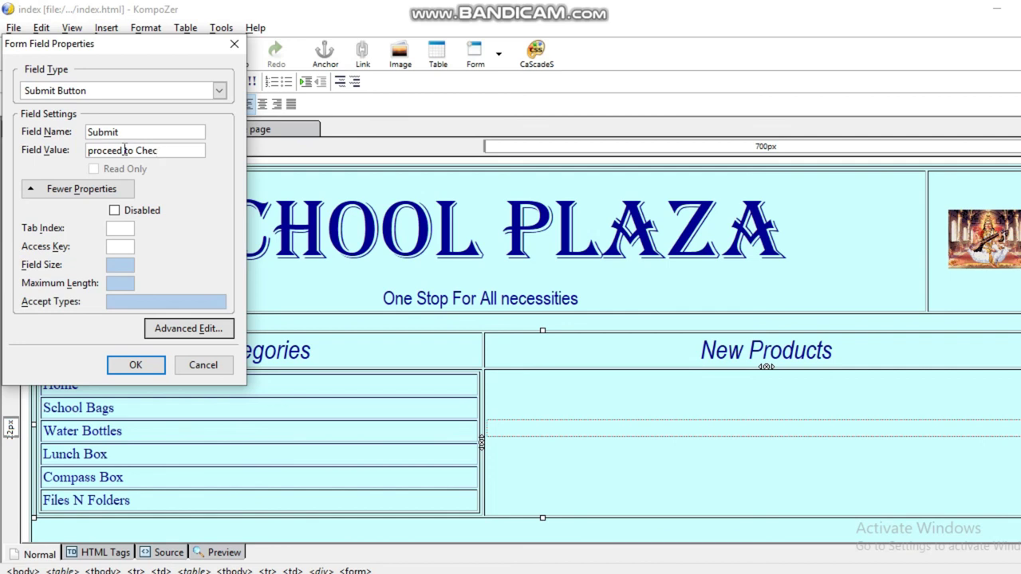
pyautogui.write('kout')
# - Add an onclick JavaScript event with the value submit() to the checkout button's advanced properties
pyautogui.click(168, 330)
pyautogui.click(204, 116)
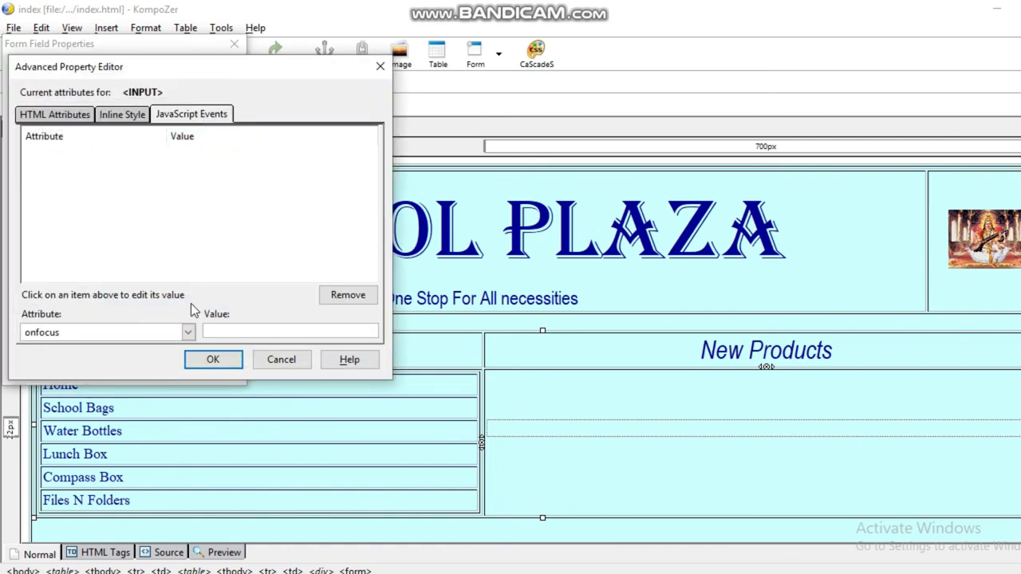
pyautogui.click(188, 332)
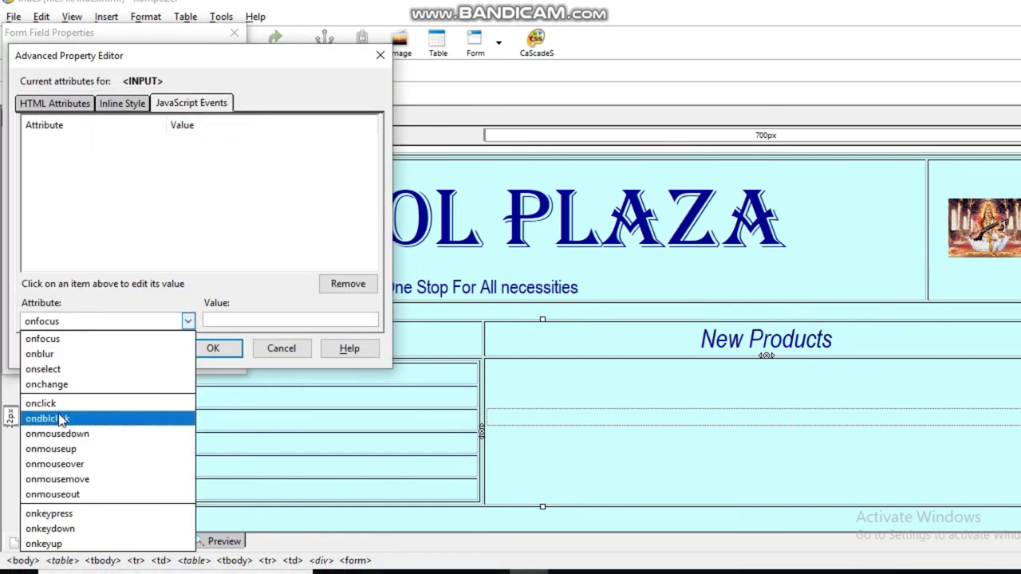
pyautogui.click(61, 404)
pyautogui.click(226, 320)
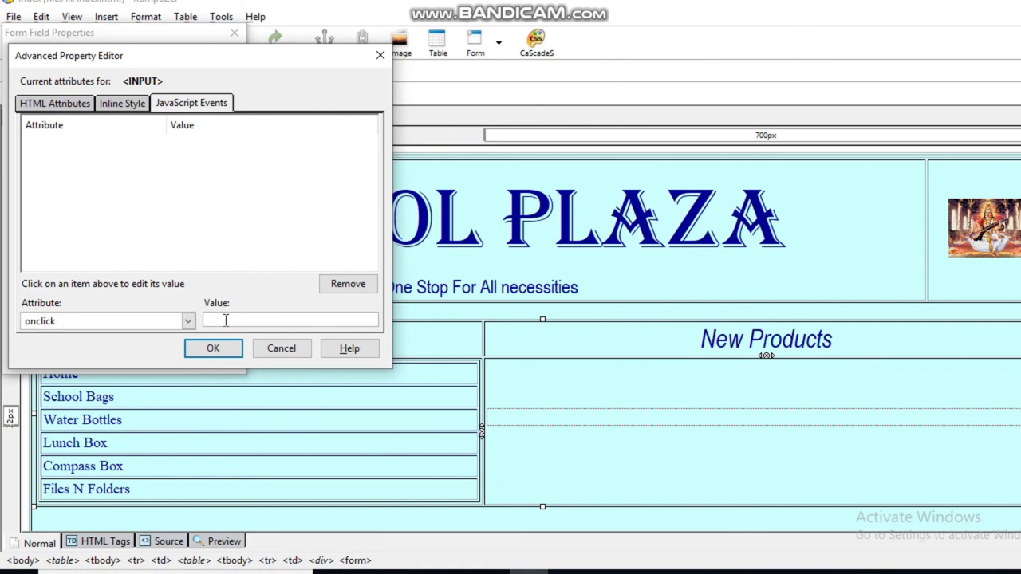
pyautogui.write('Su')
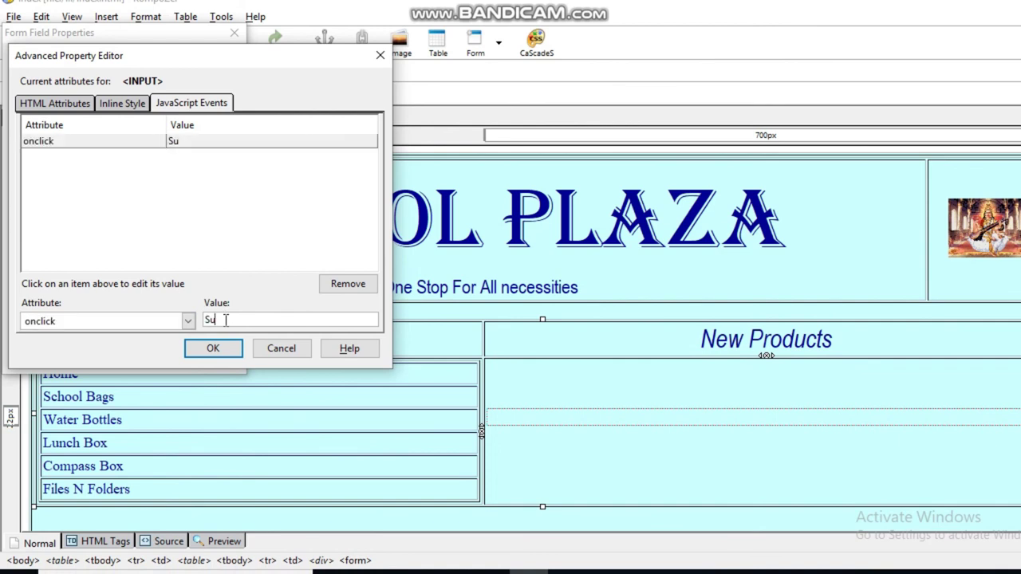
pyautogui.press('BackSpace')
pyautogui.press('BackSpace')
pyautogui.write('submit(')
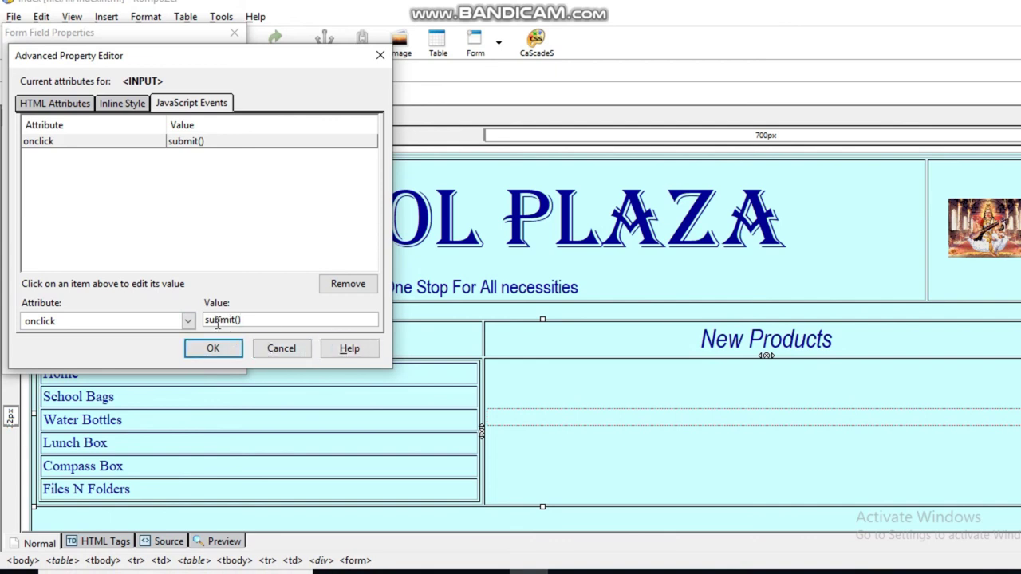
# - Correct the onclick value to Submit() with a capital S and insert the proceed to Checkout button into the form
pyautogui.click(209, 320)
pyautogui.press('BackSpace')
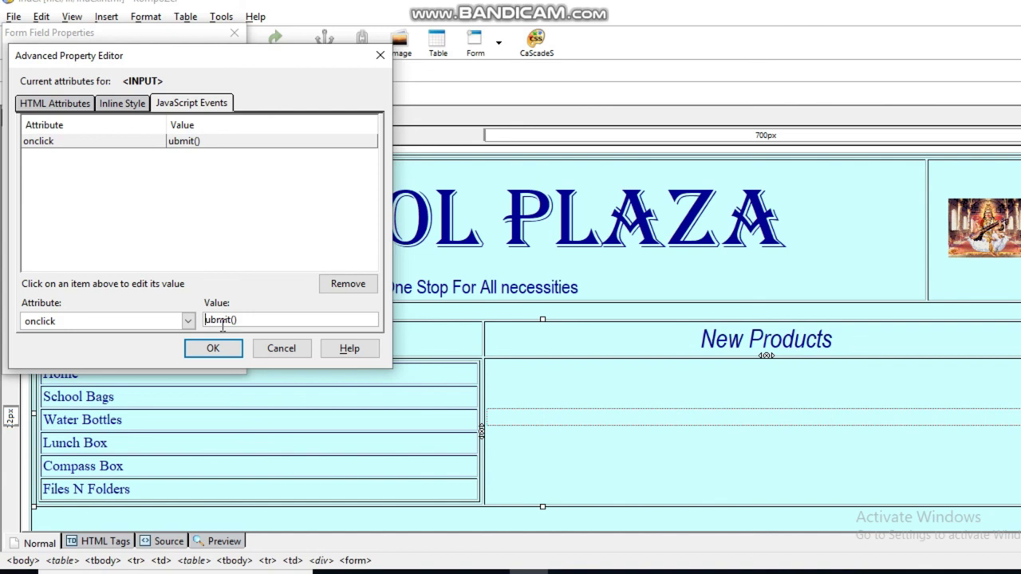
pyautogui.write('S')
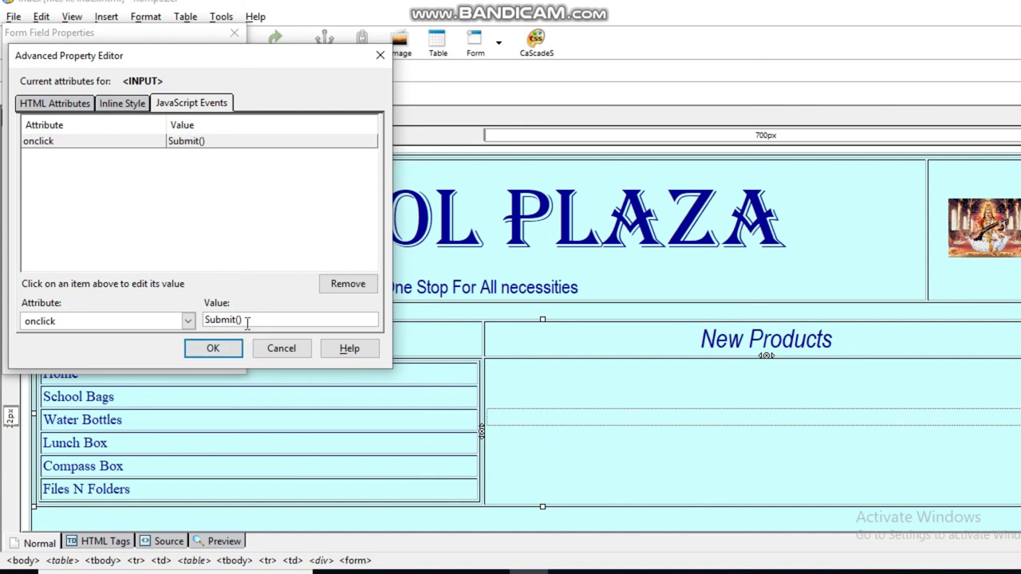
pyautogui.click(220, 352)
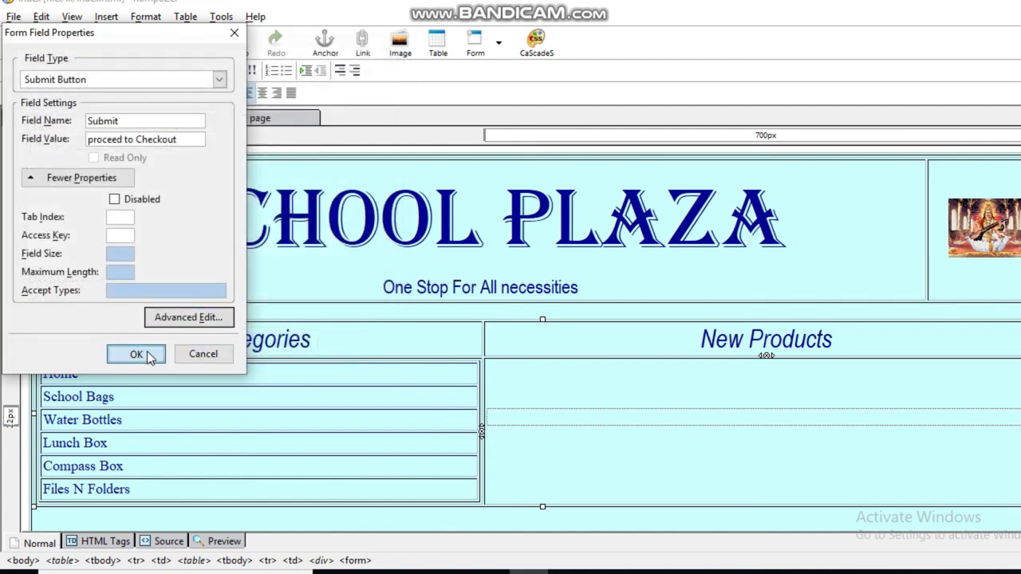
pyautogui.click(136, 354)
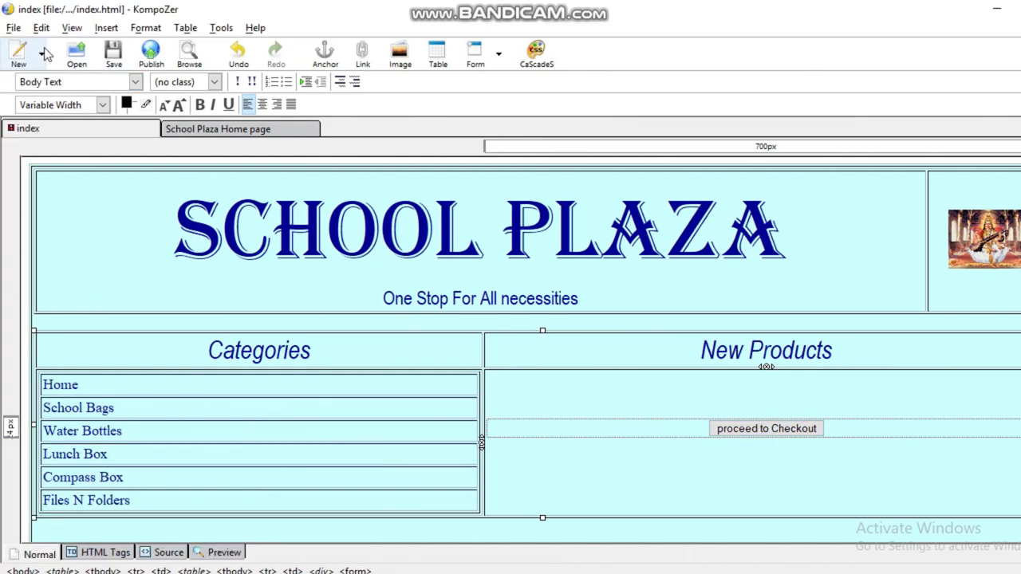
# - Save the index page as a new HTML file named bill in the same folder
pyautogui.click(13, 30)
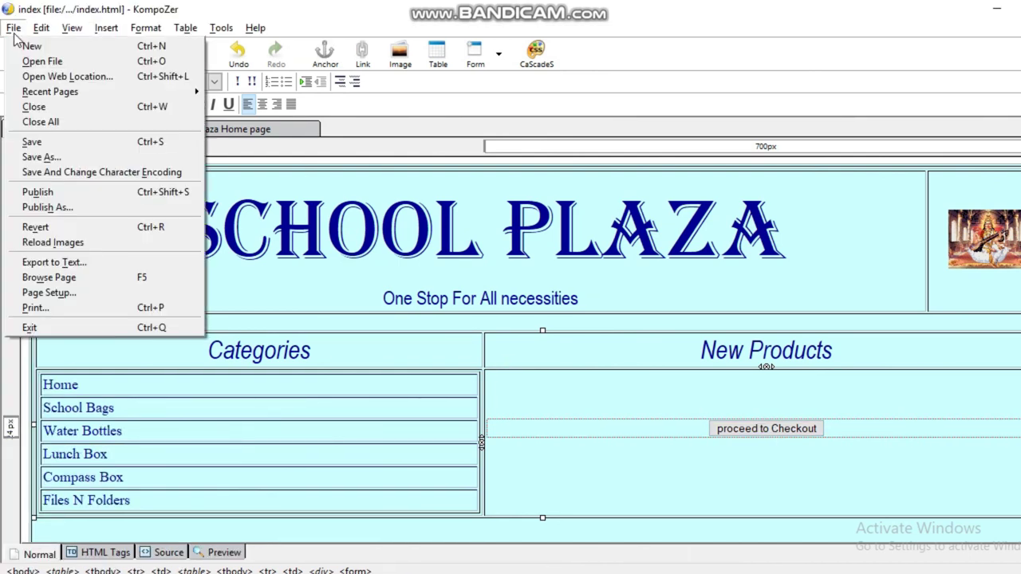
pyautogui.click(50, 157)
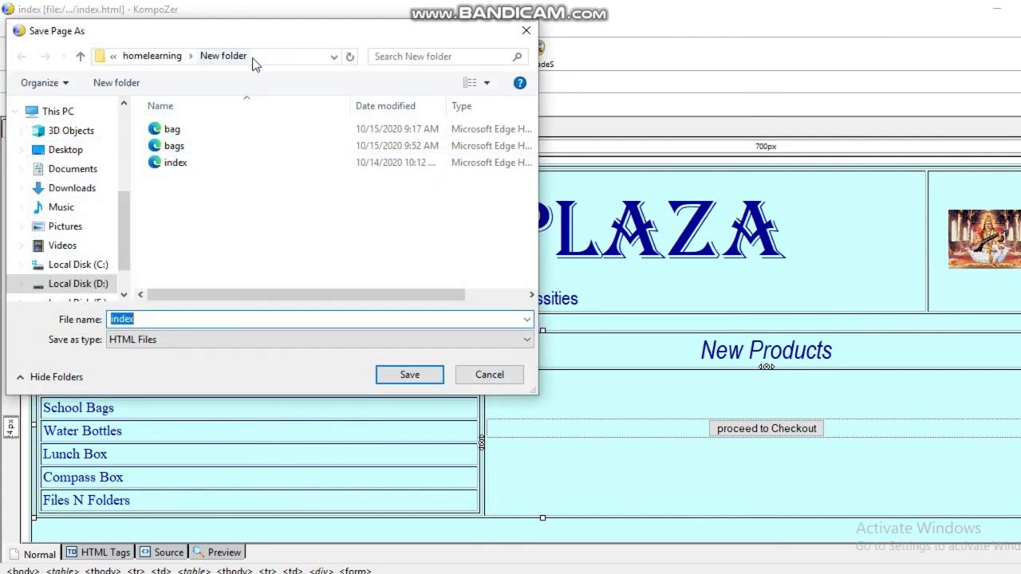
pyautogui.click(184, 317)
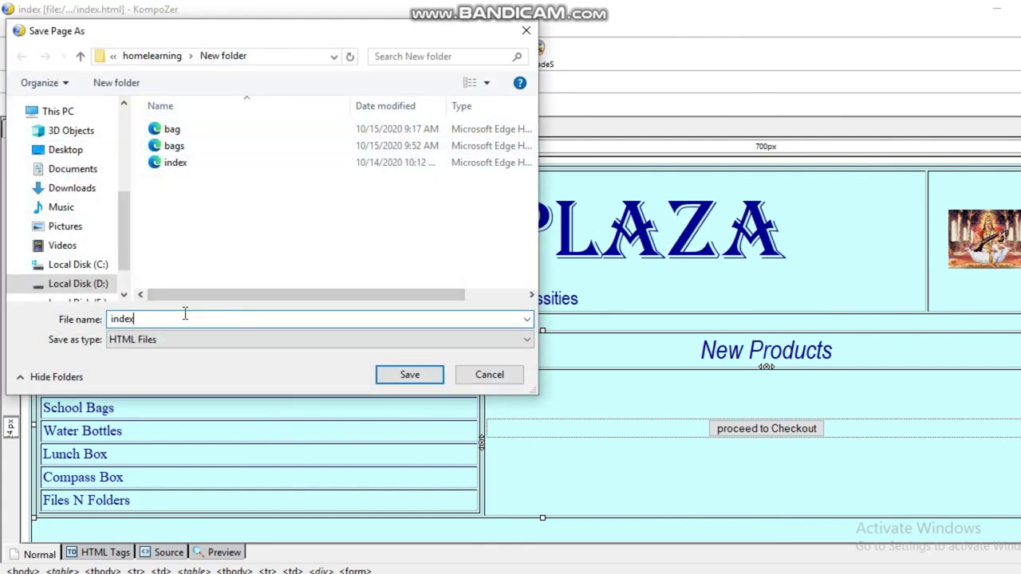
pyautogui.press('BackSpace')
pyautogui.press('BackSpace')
pyautogui.press('BackSpace')
pyautogui.press('BackSpace')
pyautogui.press('BackSpace')
pyautogui.write('bi')
pyautogui.click(405, 380)
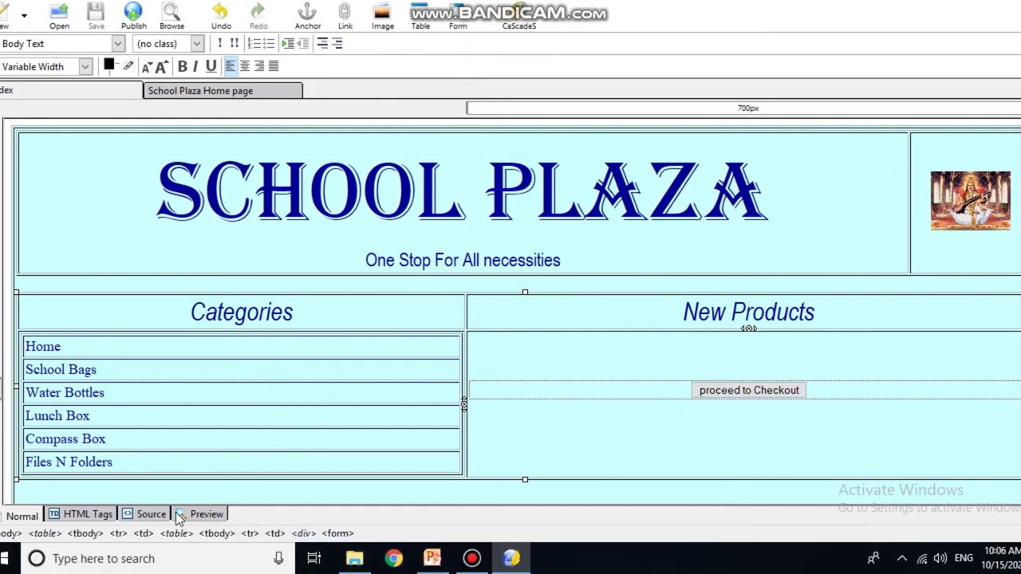
# - Examine the form1 markup and its Submit button code in the bill page's source
pyautogui.click(177, 515)
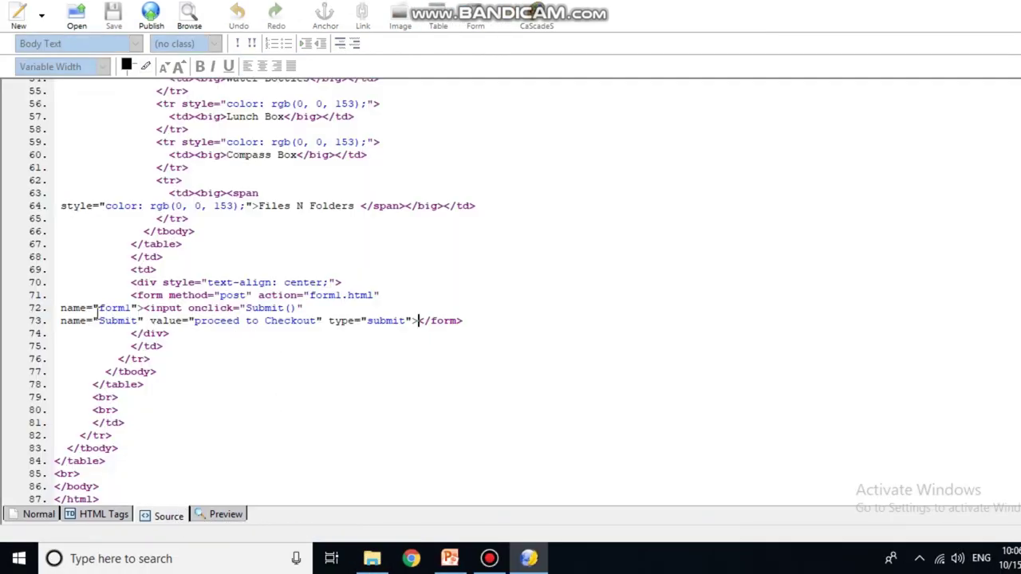
pyautogui.moveTo(94, 308); pyautogui.dragTo(467, 332)
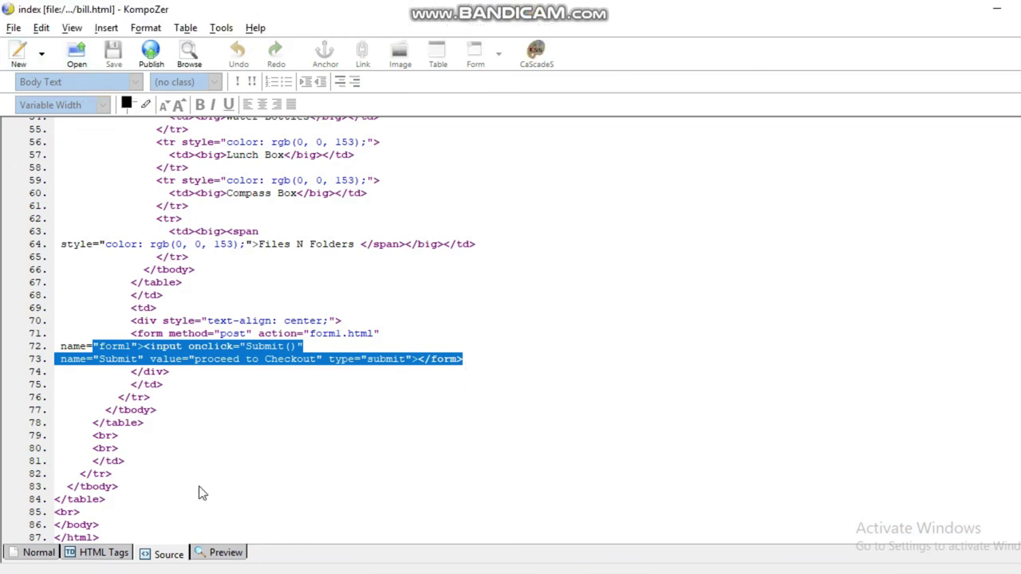
pyautogui.click(32, 551)
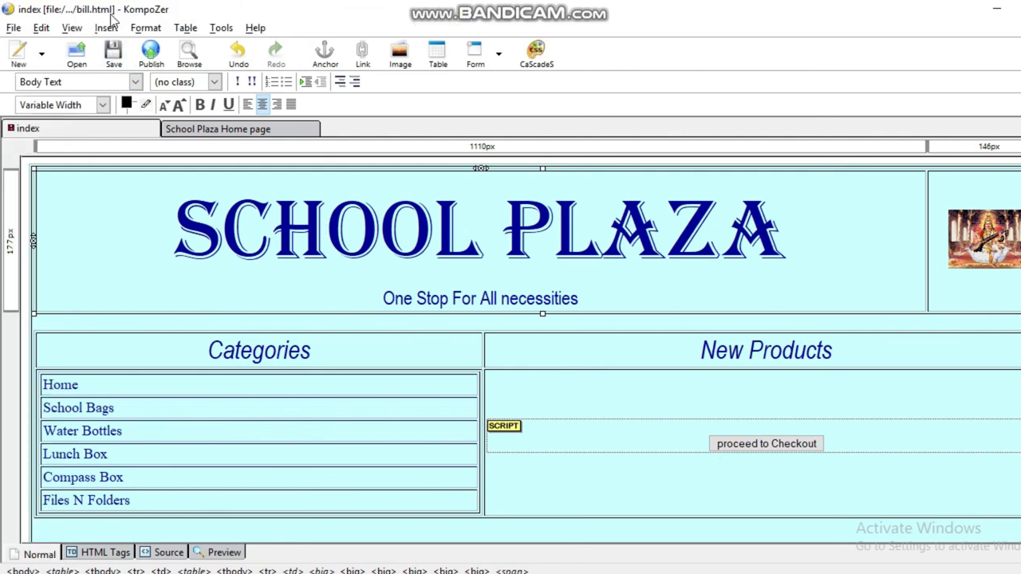
# - Examine the script tag inside form1 and read its source, from the form tag and cookie-splitting lines to the checkout button
pyautogui.click(98, 552)
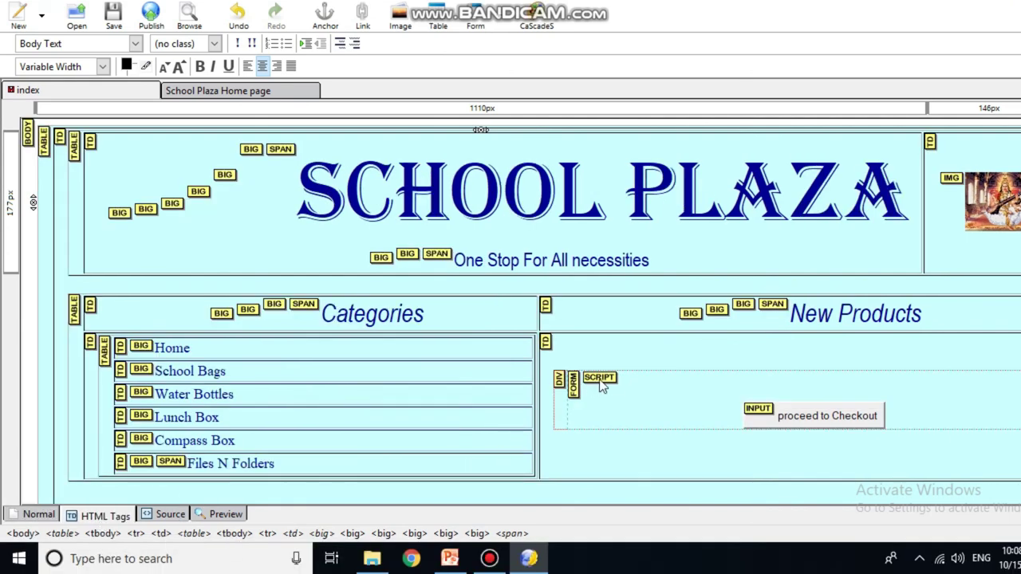
pyautogui.click(176, 515)
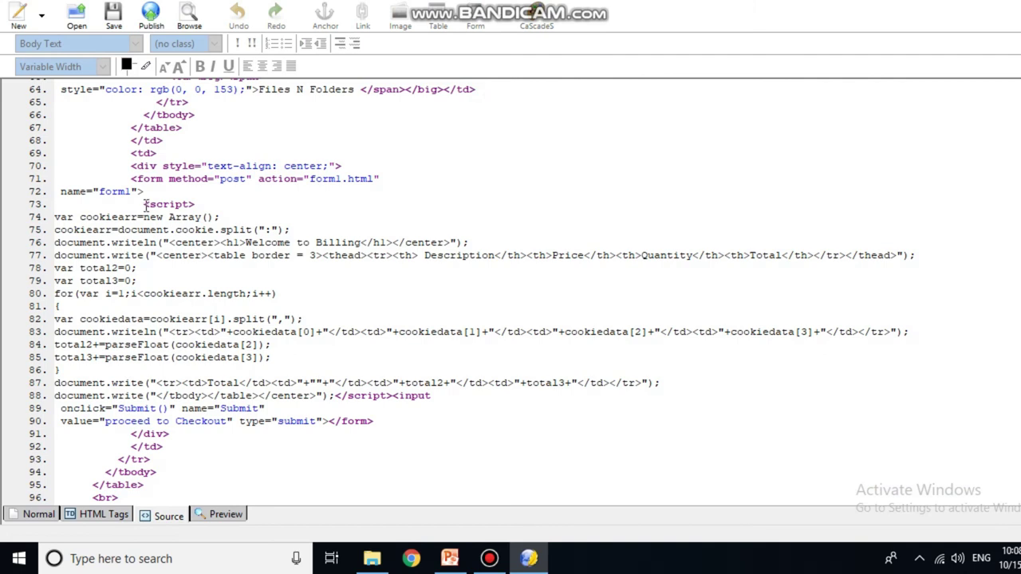
pyautogui.moveTo(137, 179); pyautogui.dragTo(351, 191)
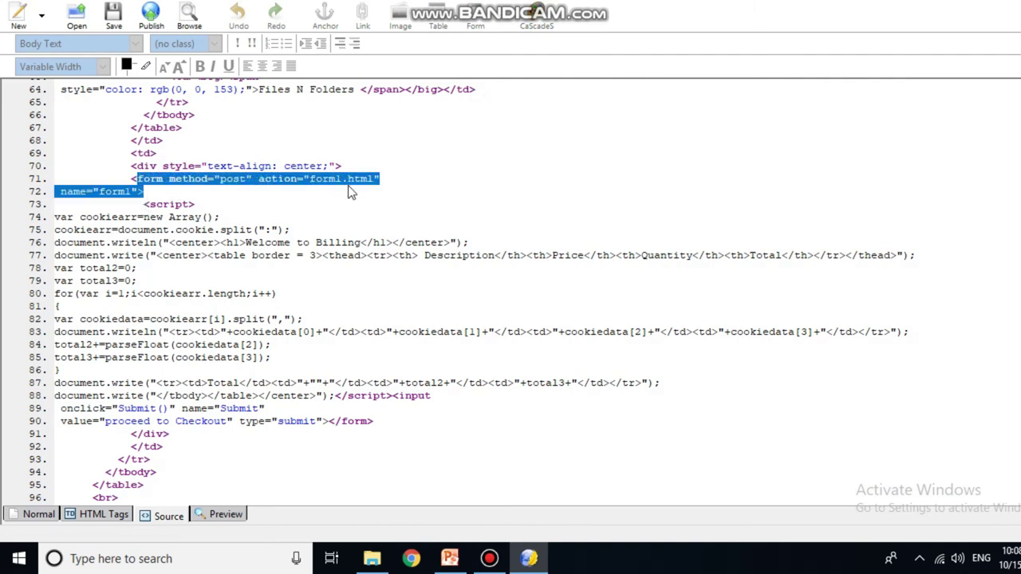
pyautogui.moveTo(143, 204); pyautogui.dragTo(200, 208)
pyautogui.click(214, 209)
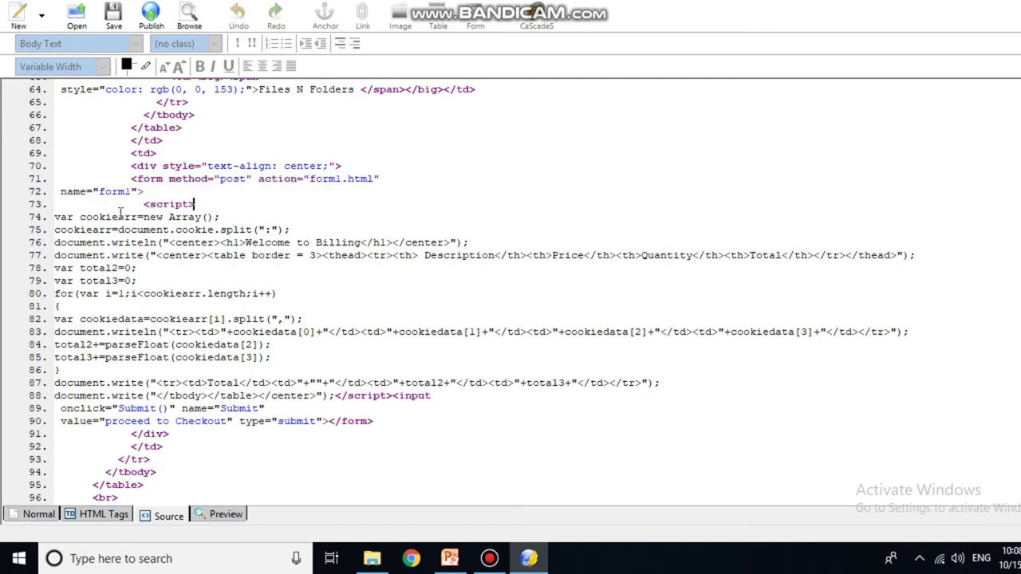
pyautogui.moveTo(60, 217); pyautogui.dragTo(217, 217)
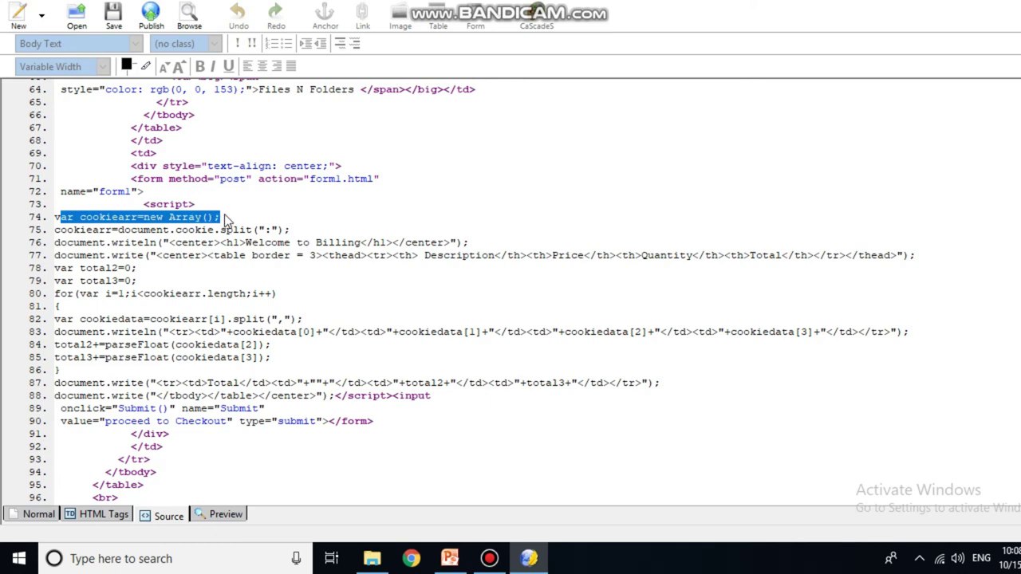
pyautogui.click(266, 209)
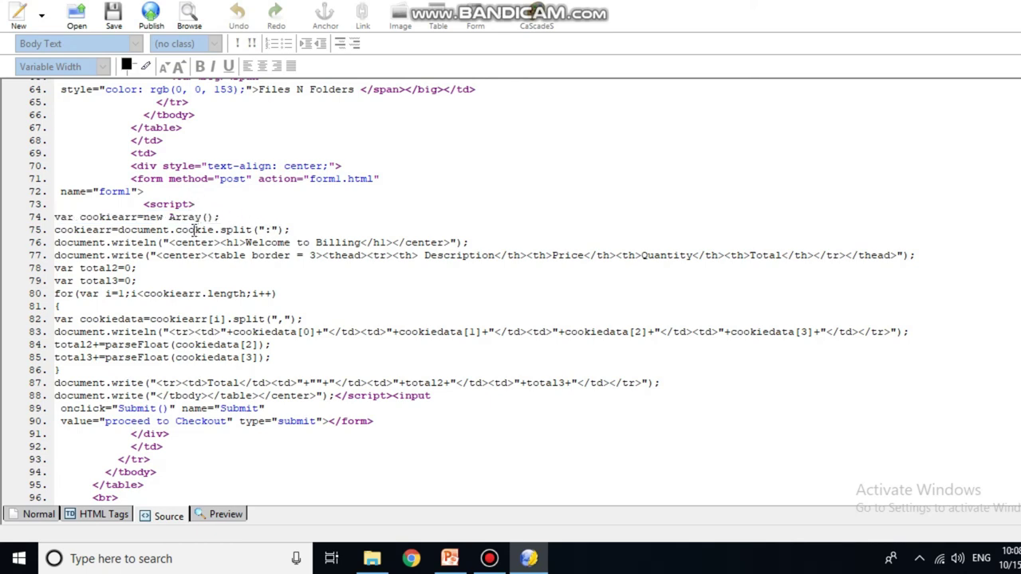
pyautogui.moveTo(175, 229); pyautogui.dragTo(293, 231)
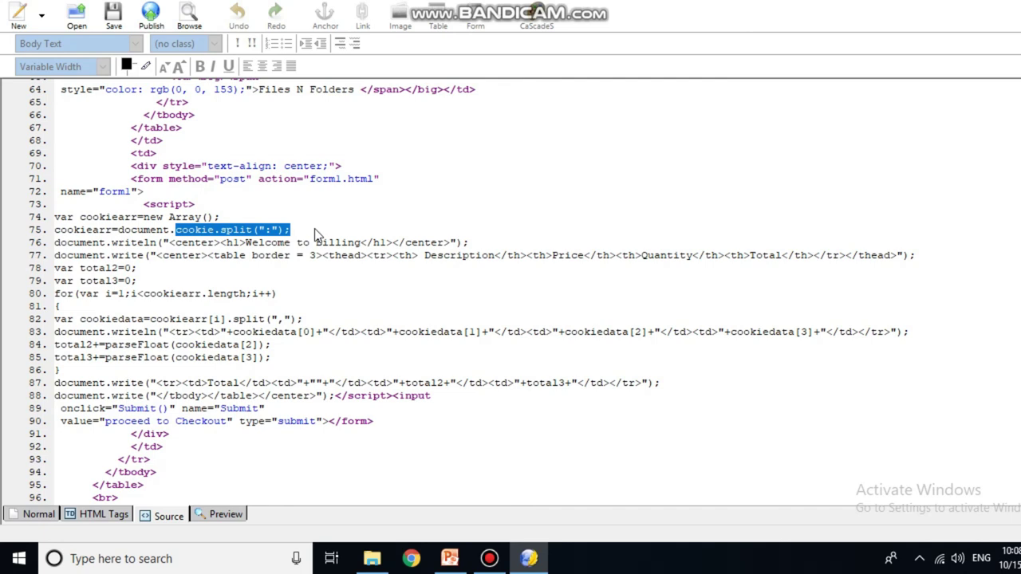
pyautogui.click(315, 235)
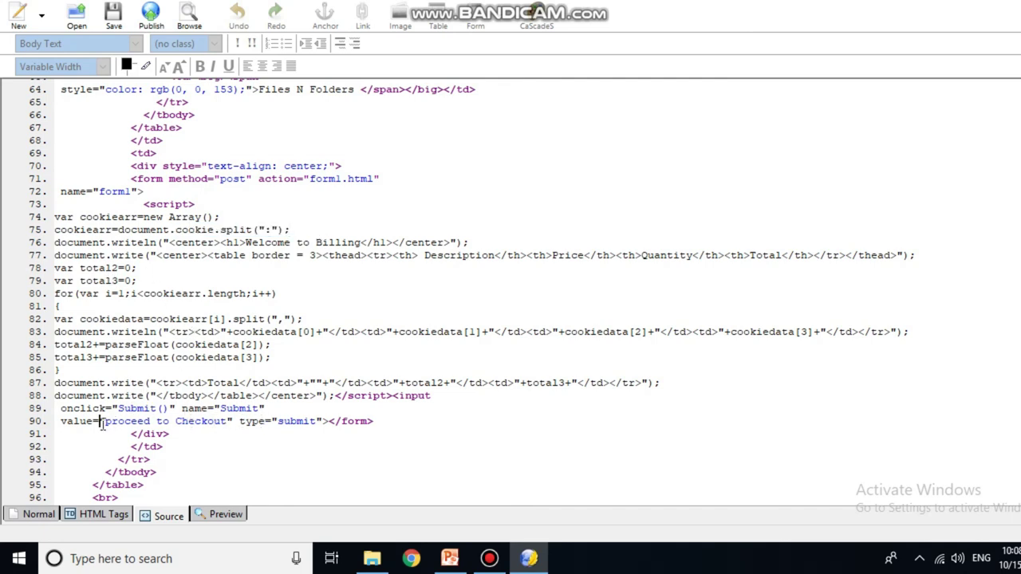
pyautogui.moveTo(100, 423); pyautogui.dragTo(379, 424)
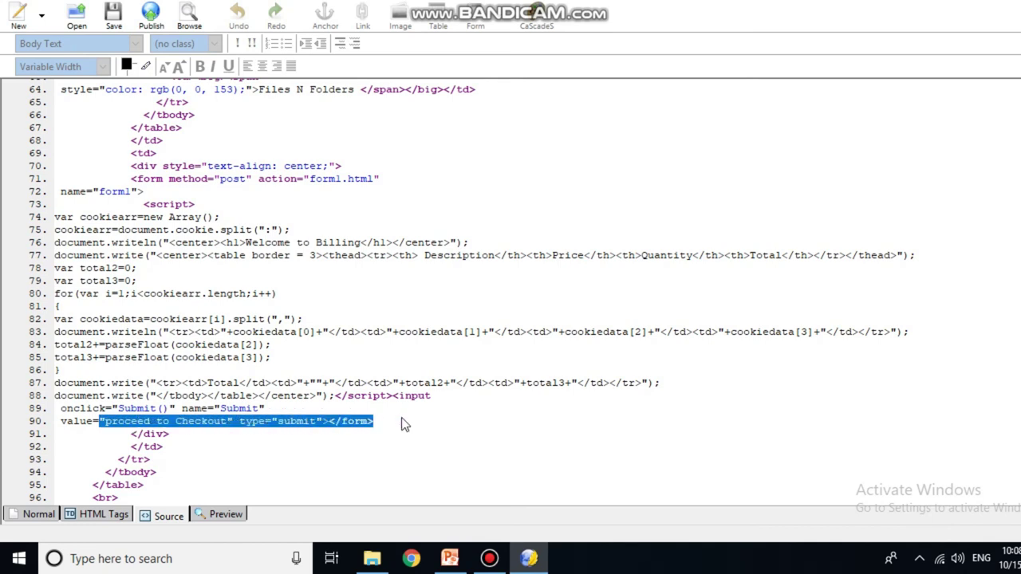
# - Return to the normal page layout and save bill.html with the billing script included
pyautogui.click(38, 515)
pyautogui.scroll(-1, 373, 367)
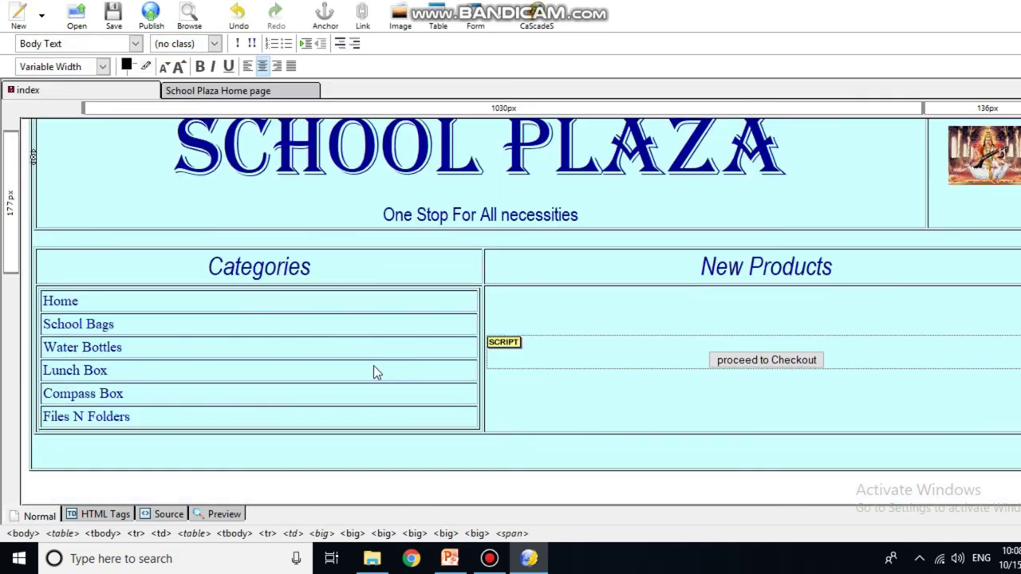
pyautogui.scroll(1, 374, 371)
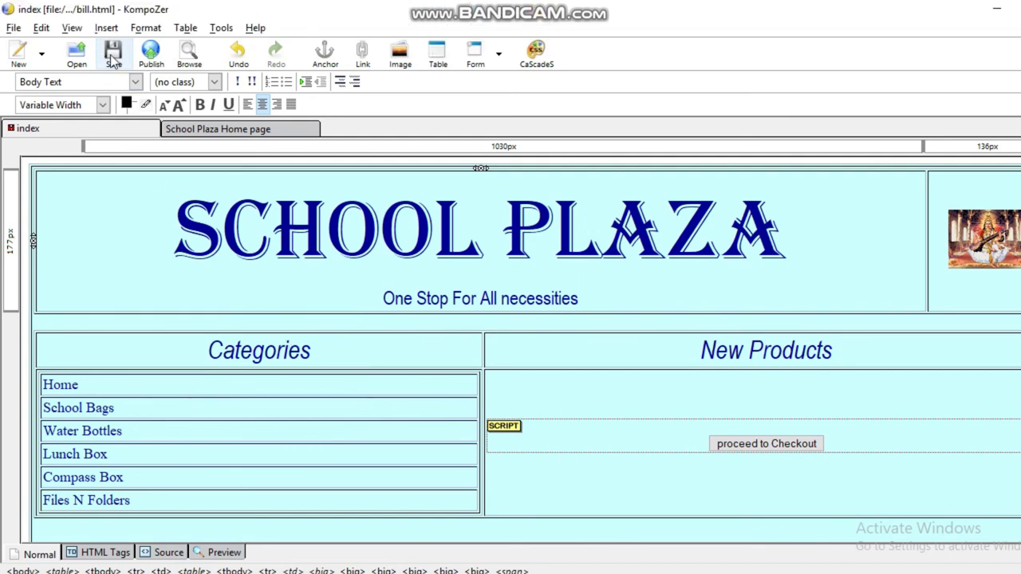
pyautogui.click(112, 59)
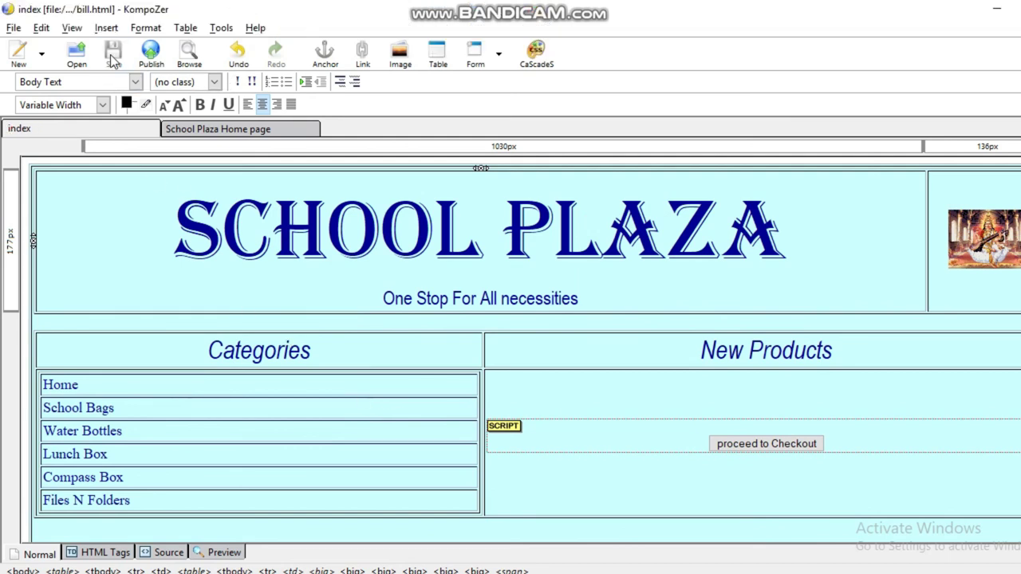